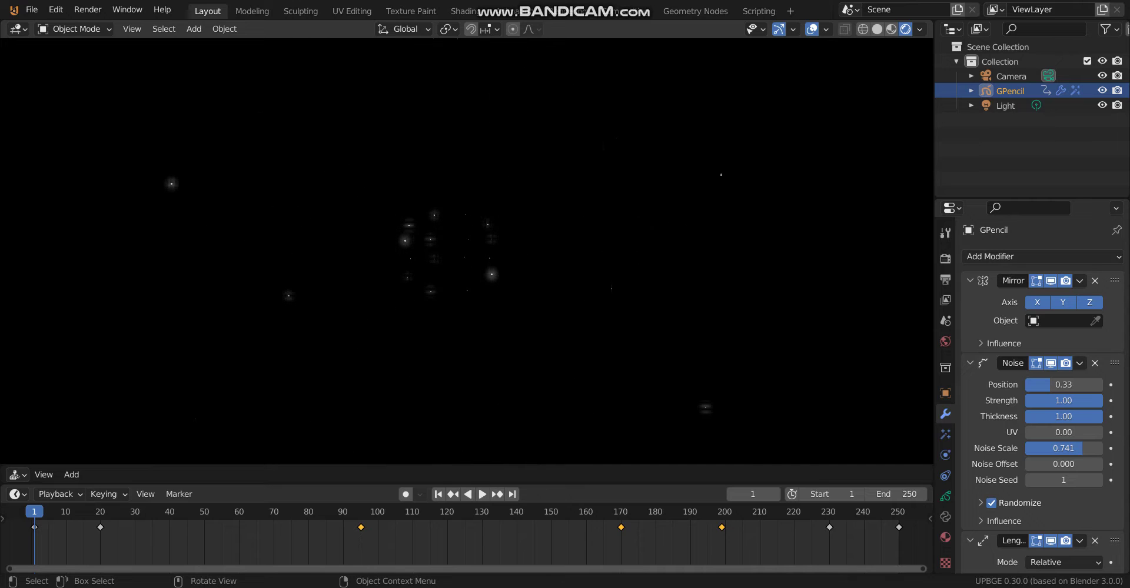
# - Start a new General file without saving the current one and delete the default cube
pyautogui.hotkey('ctrl', 'n')
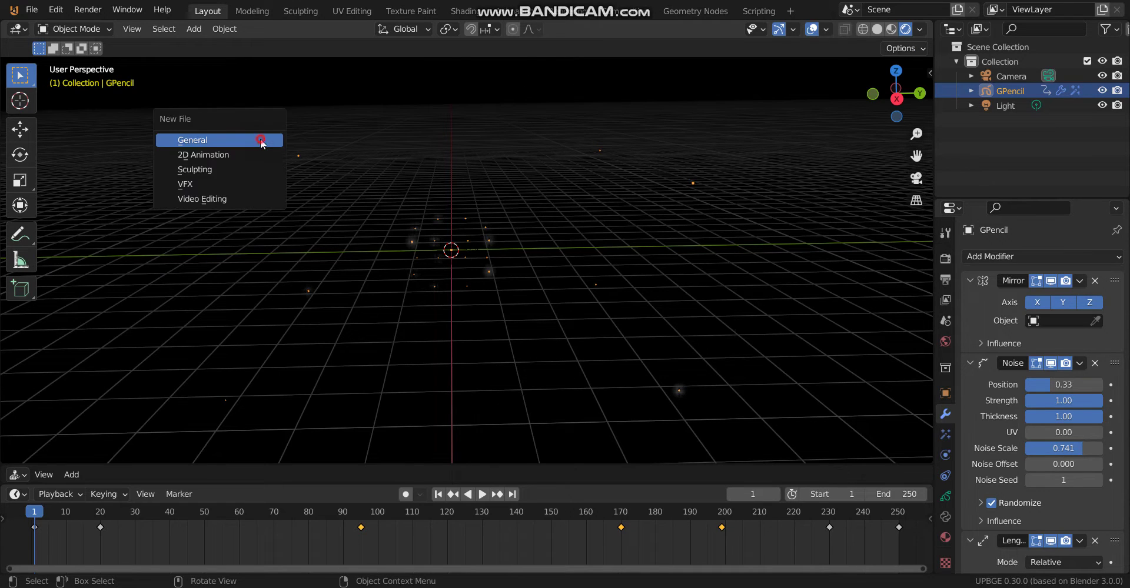
pyautogui.click(259, 140)
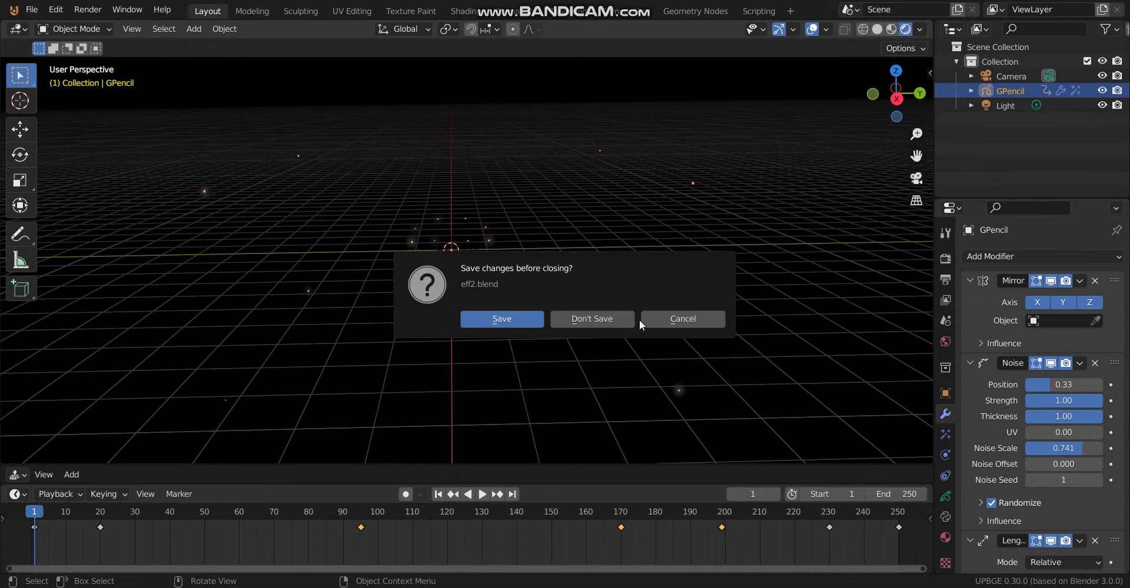
pyautogui.click(587, 314)
pyautogui.press('Delete')
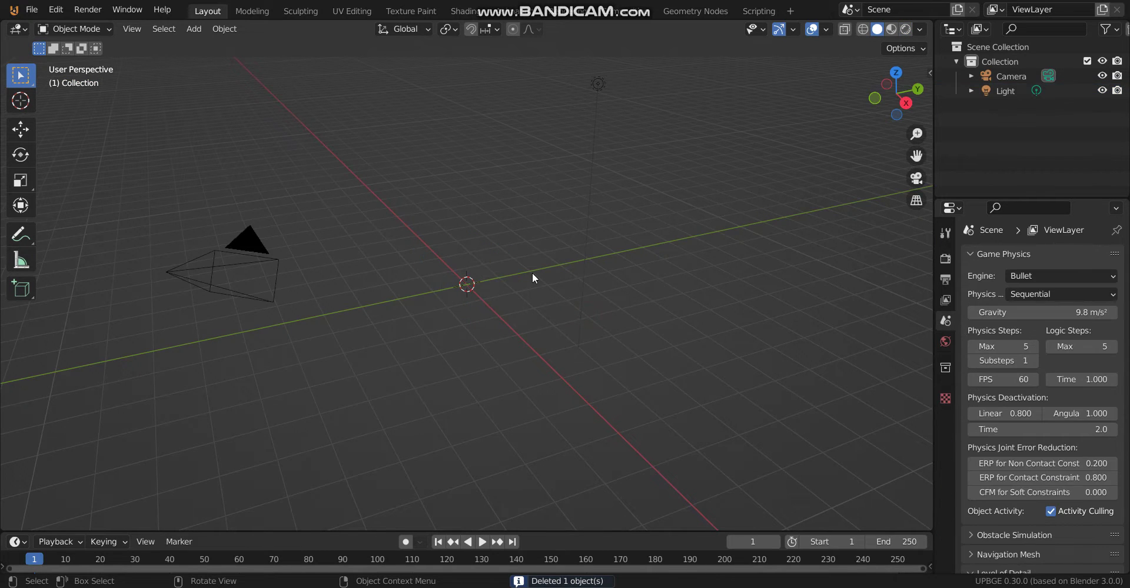
# - Add a blank Grease Pencil object at the origin and switch it to Draw Mode
pyautogui.hotkey('shift', 'a')
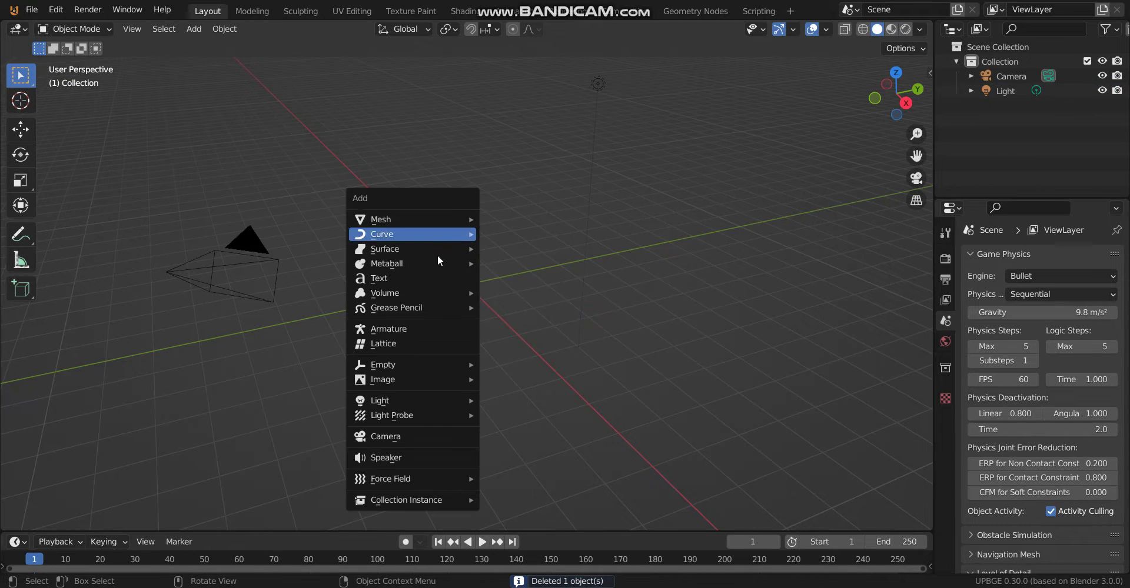
pyautogui.moveTo(428, 308)
pyautogui.click(523, 308)
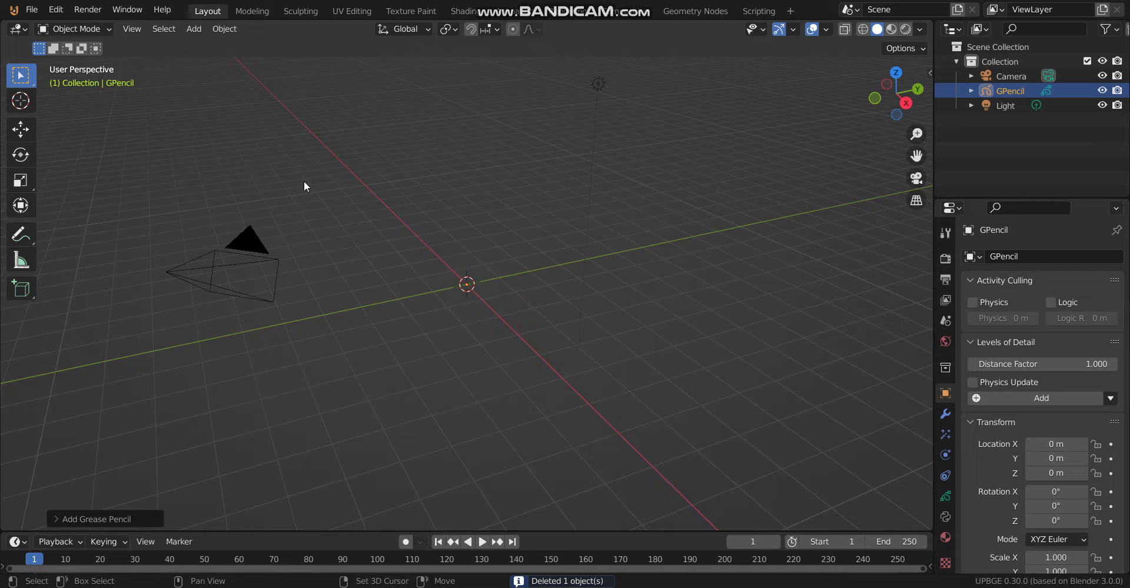
pyautogui.click(73, 29)
pyautogui.click(71, 93)
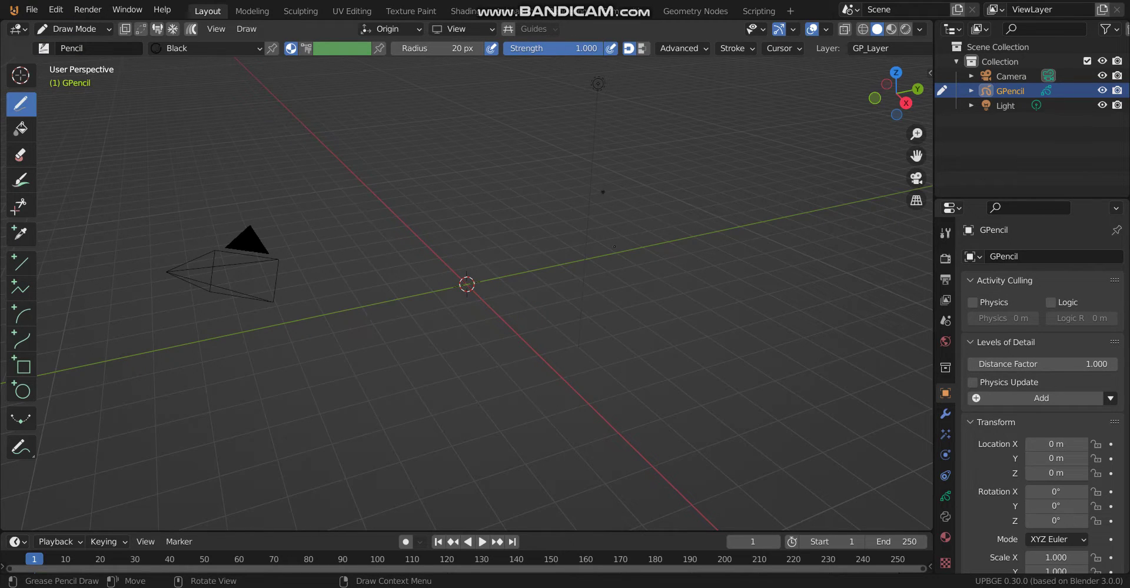
# - Draw six long wavy pencil strokes fanning upward and outward from the origin
pyautogui.moveTo(614, 247); pyautogui.dragTo(513, 277, button='middle')
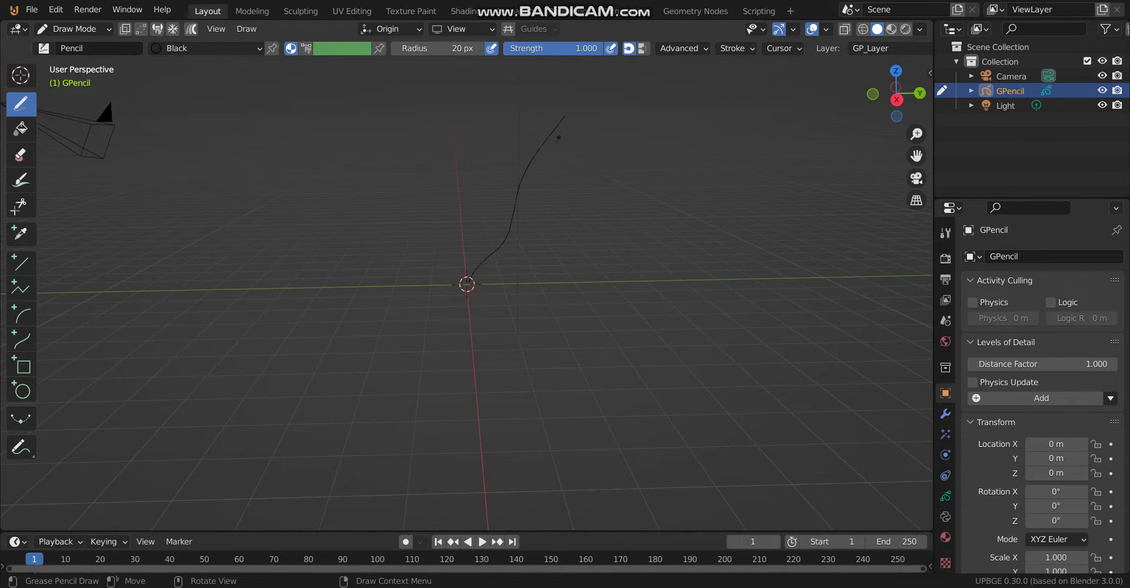
pyautogui.moveTo(558, 139); pyautogui.dragTo(492, 239, button='middle')
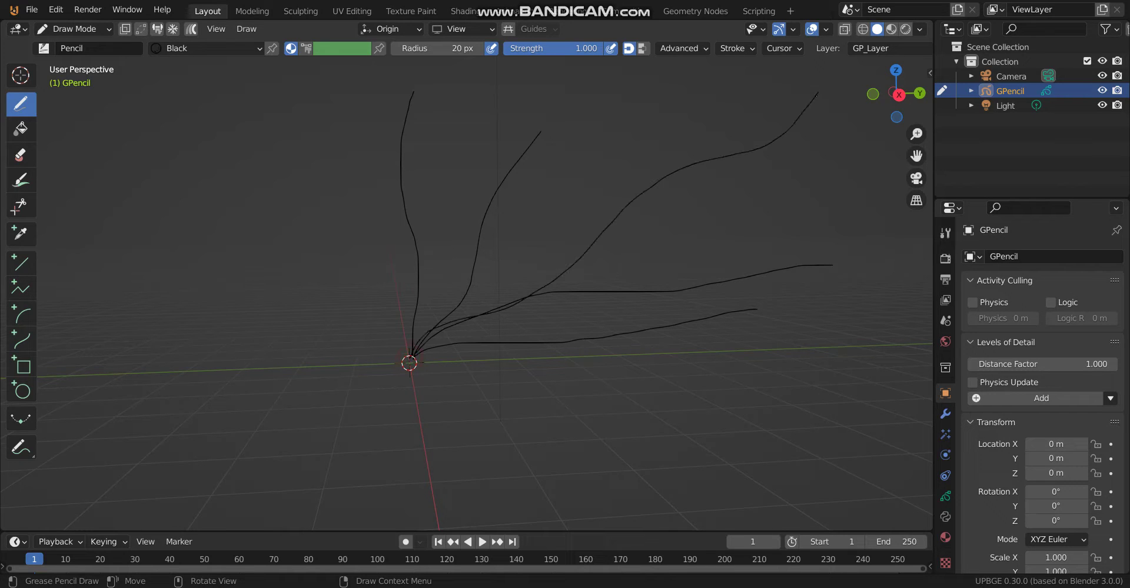
pyautogui.scroll(2, 412, 349)
pyautogui.scroll(-6, 412, 350)
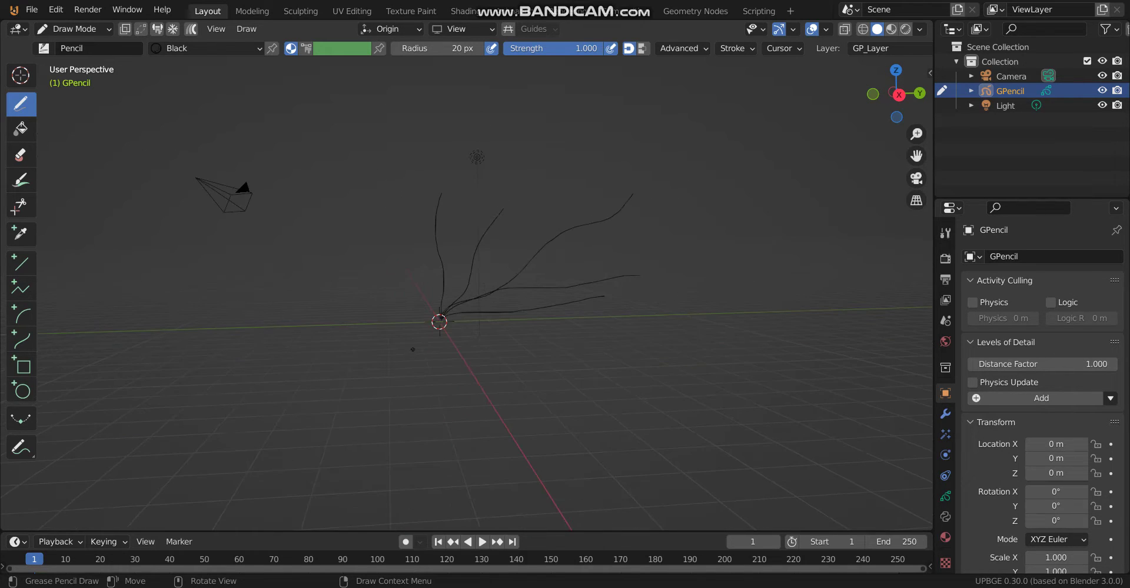
pyautogui.moveTo(413, 350)
pyautogui.mouseDown(button='middle')
pyautogui.moveTo(390, 341)
pyautogui.moveTo(461, 309)
pyautogui.mouseUp(button='middle')
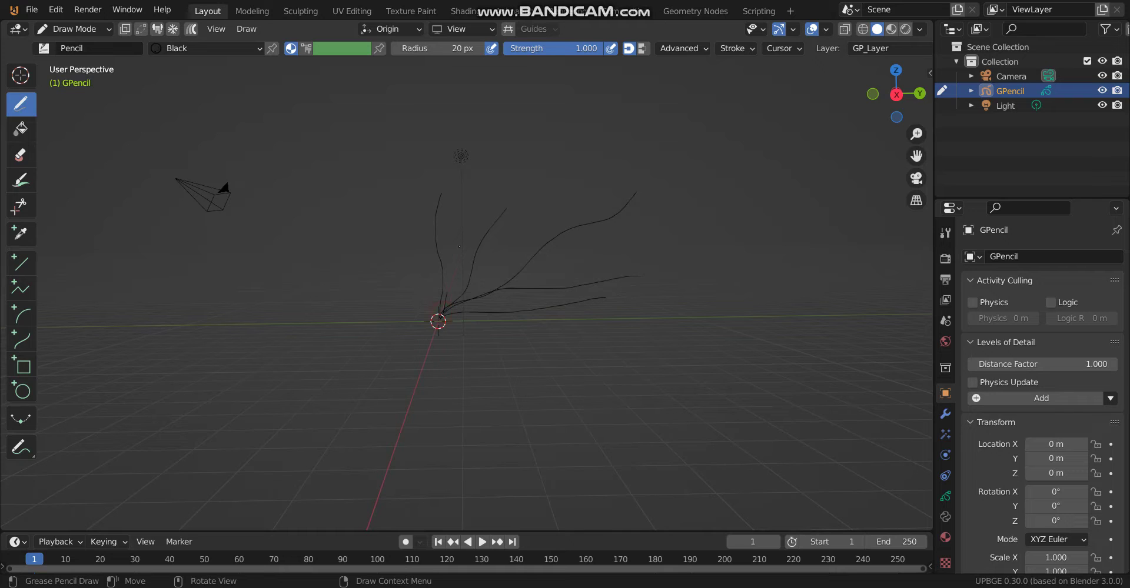
pyautogui.scroll(2, 548, 147)
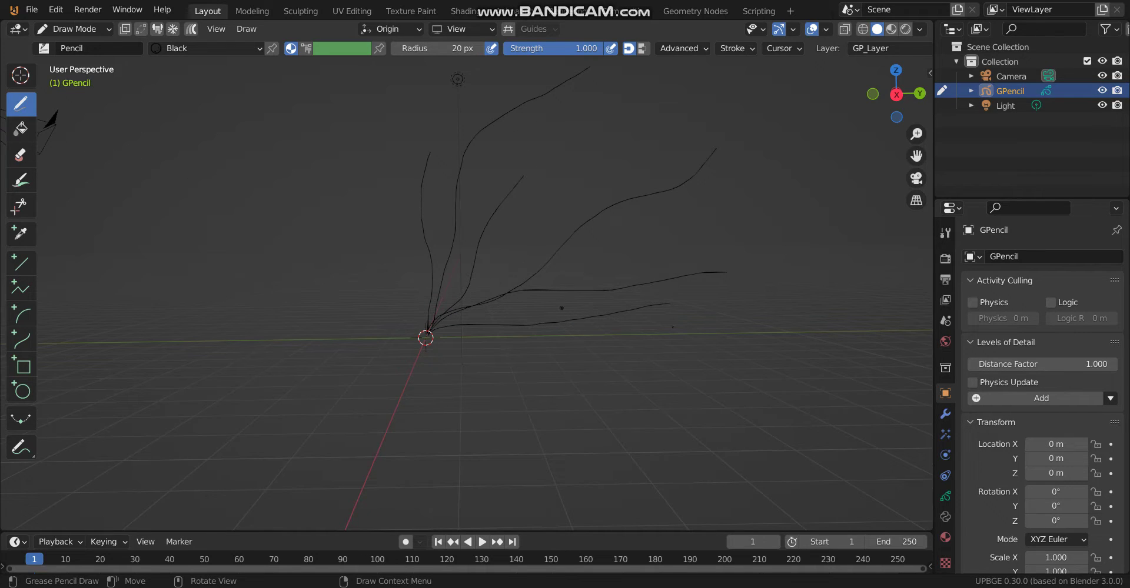
# - Return the Grease Pencil object to Object Mode and add a Mirror modifier to it
pyautogui.click(63, 30)
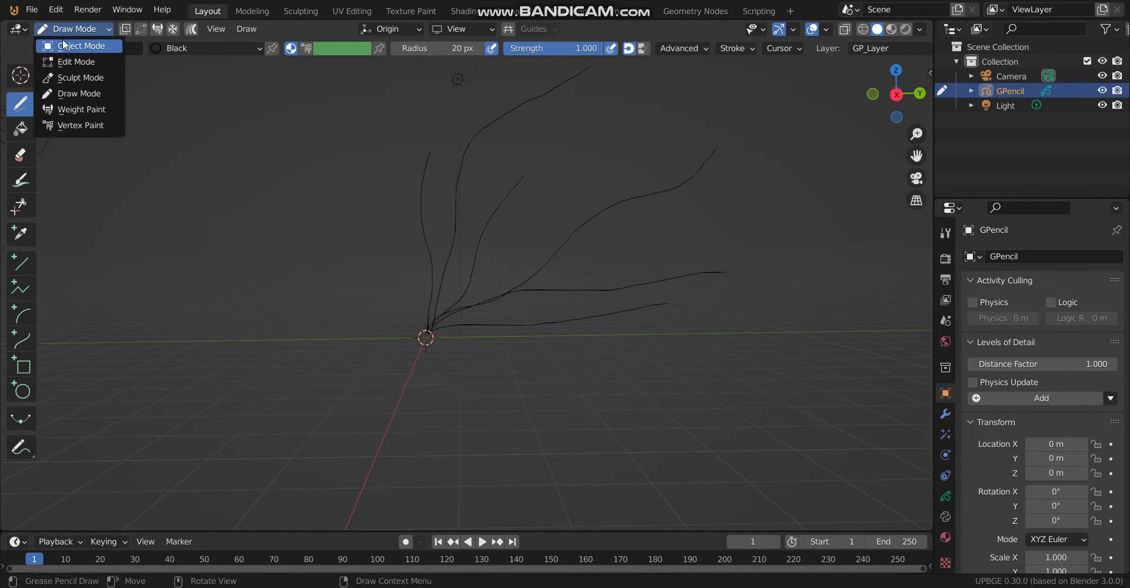
pyautogui.click(65, 46)
pyautogui.click(945, 414)
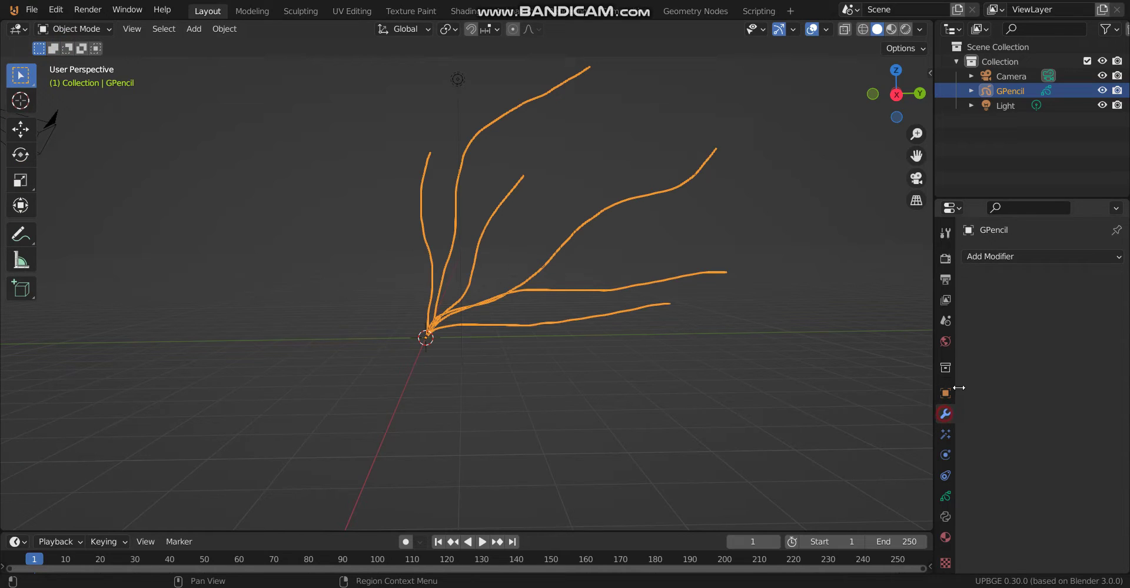
pyautogui.click(1001, 257)
pyautogui.click(873, 377)
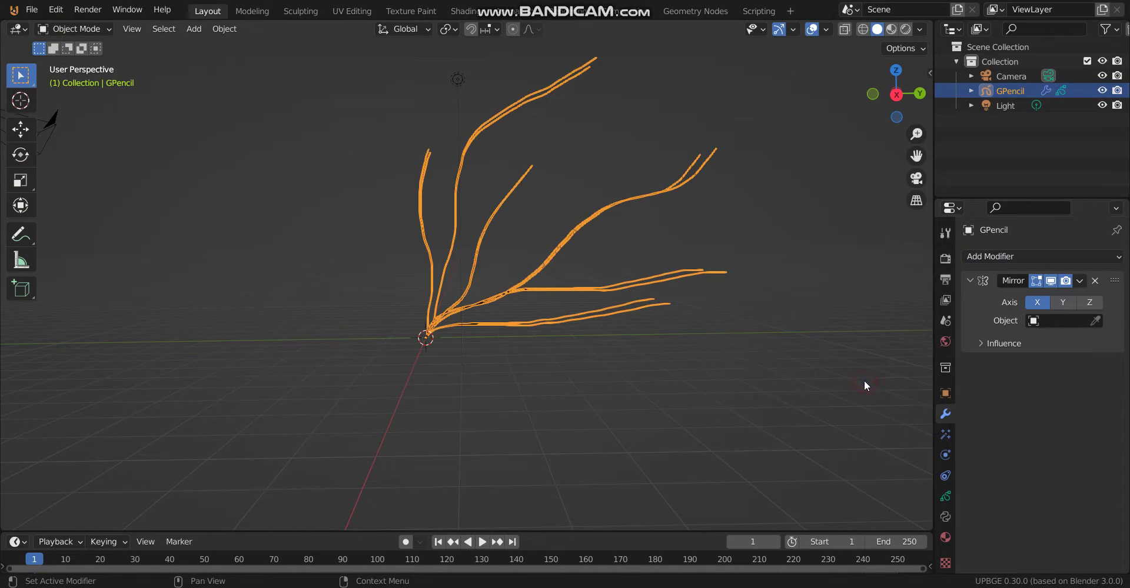
pyautogui.moveTo(677, 311)
pyautogui.mouseDown(button='middle')
pyautogui.moveTo(542, 312)
pyautogui.moveTo(522, 327)
pyautogui.moveTo(886, 349)
pyautogui.mouseUp(button='middle')
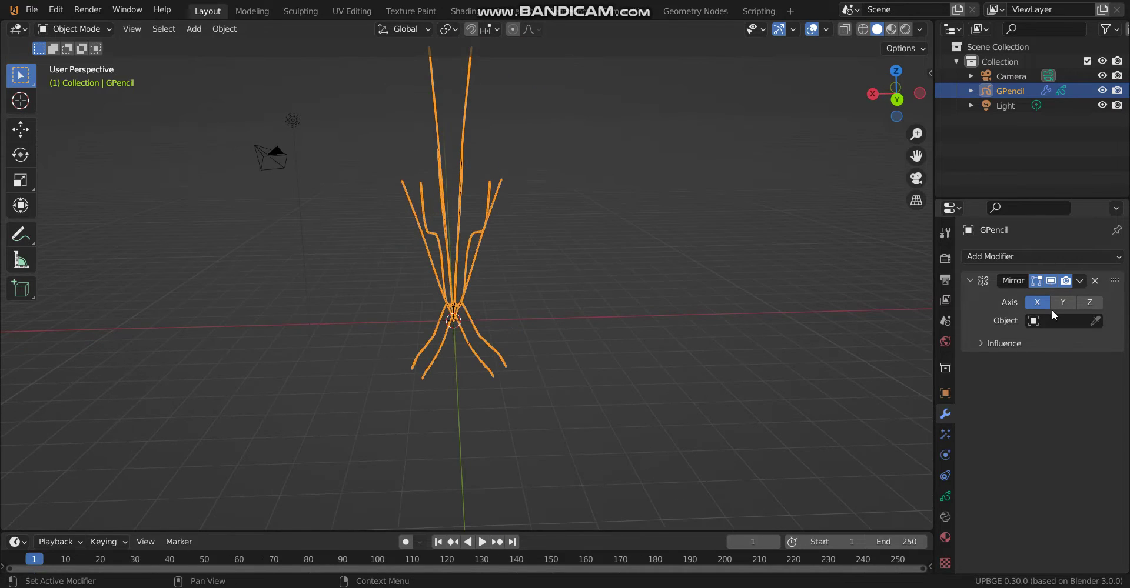
# - In Edit Mode, select all stroke points and rotate them around the global Z axis
pyautogui.press('Tab')
pyautogui.moveTo(462, 257); pyautogui.dragTo(518, 277, button='middle')
pyautogui.press('a')
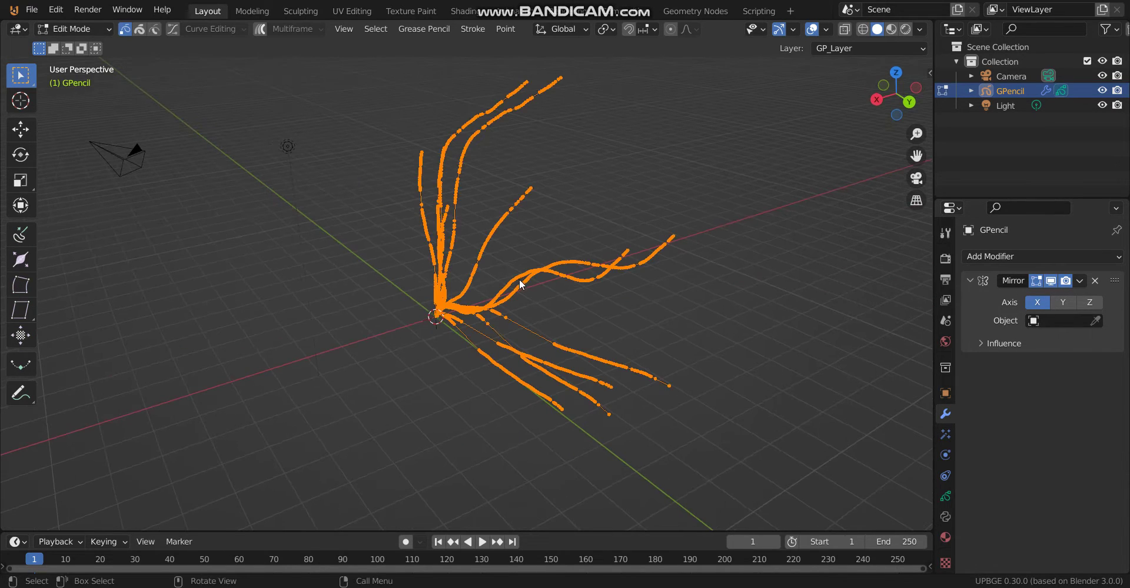
pyautogui.press('r')
pyautogui.press('z')
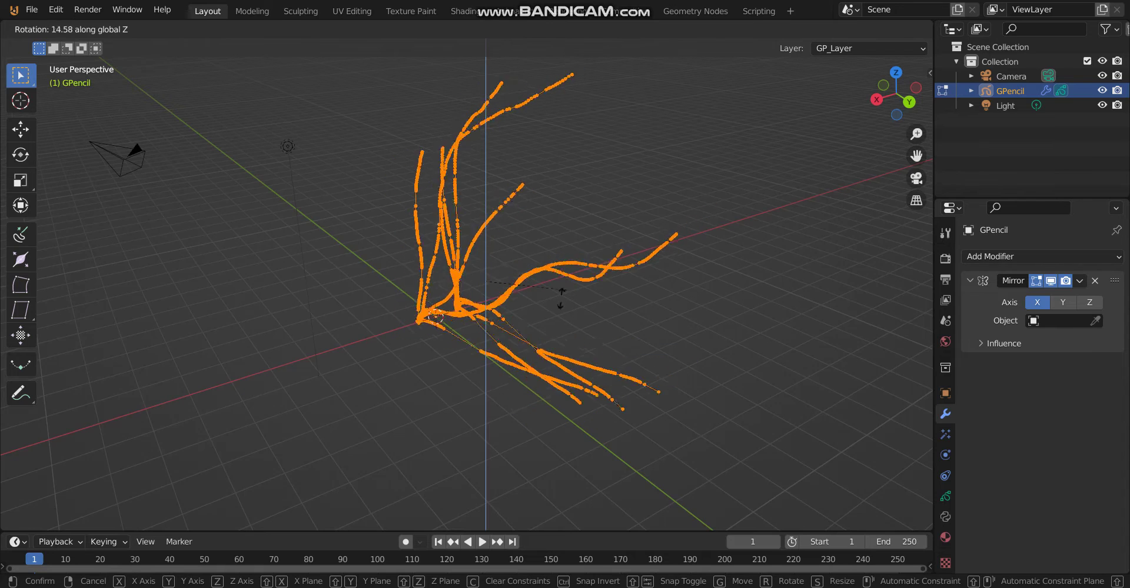
pyautogui.click(539, 333)
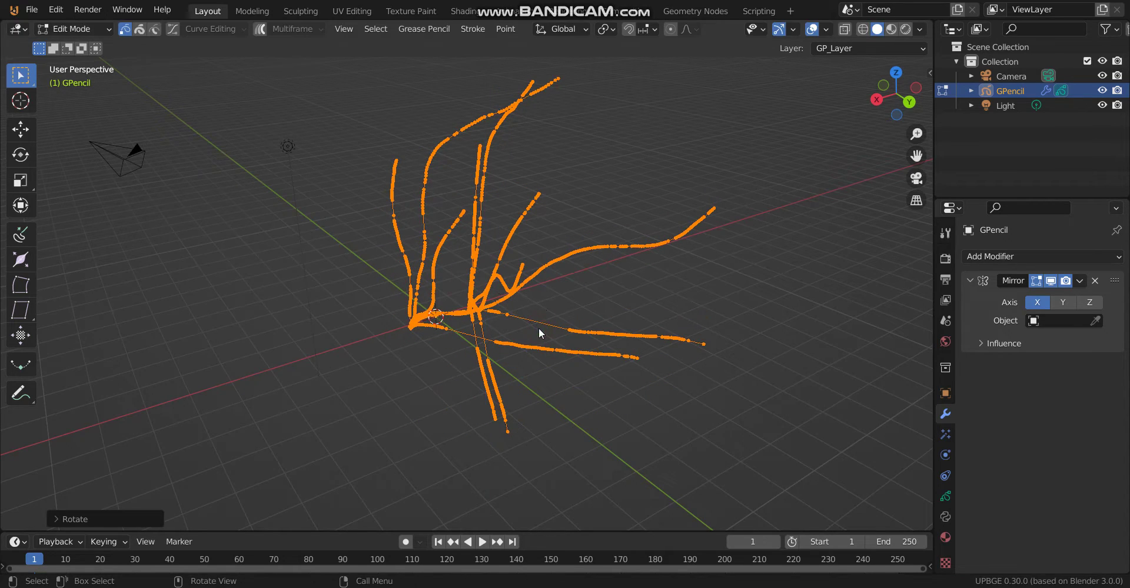
# - Move the strokes along the global X axis to bring their base near the origin, and return to Object Mode
pyautogui.press('g')
pyautogui.press('x')
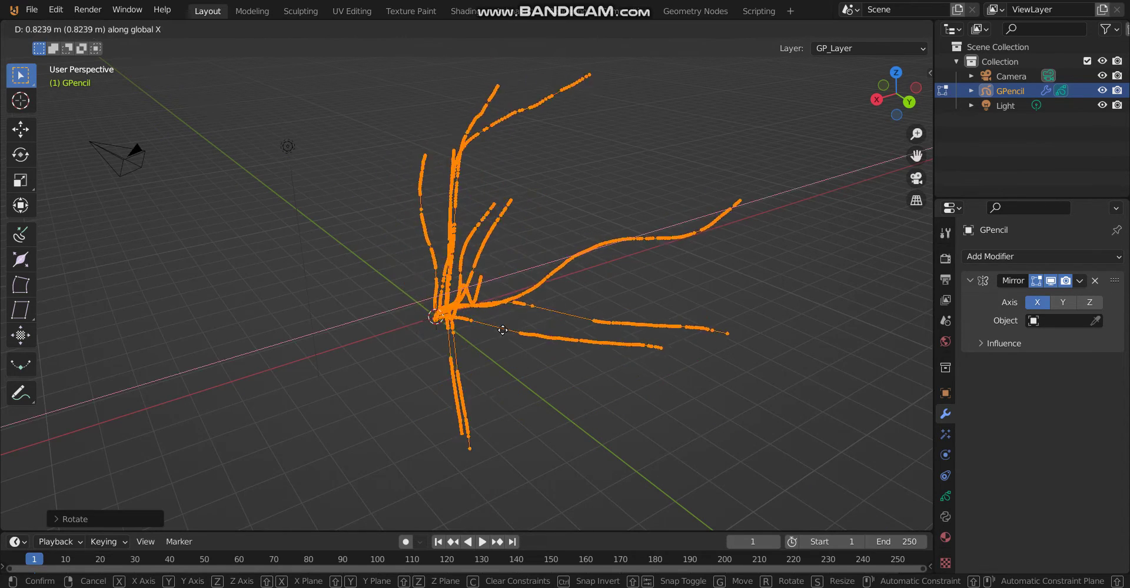
pyautogui.click(499, 327)
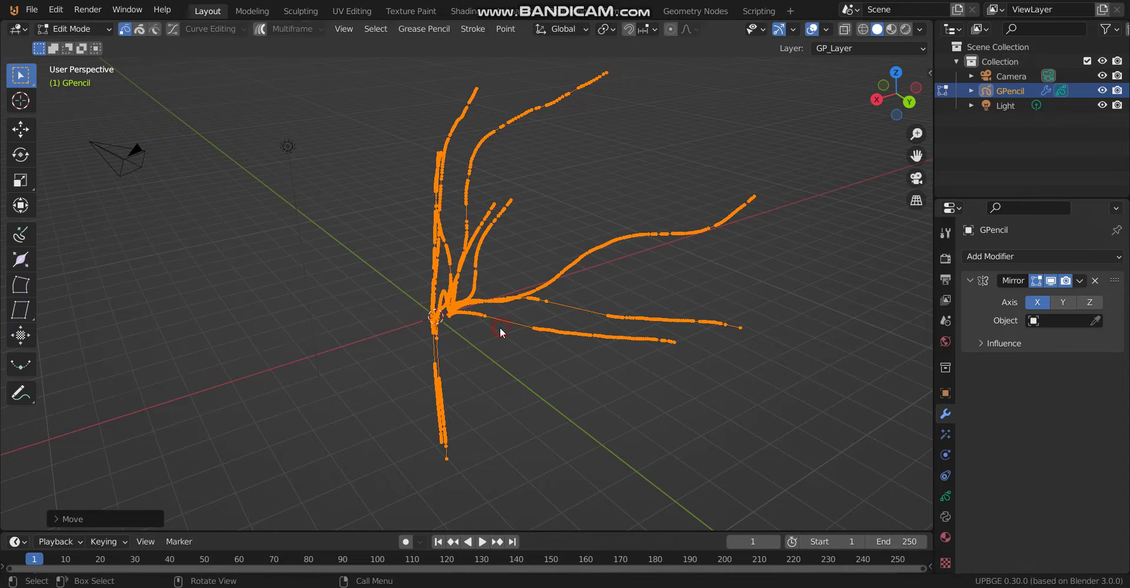
pyautogui.press('Tab')
# - Enable the Y and Z axes in the Mirror modifier in addition to X
pyautogui.moveTo(559, 299)
pyautogui.mouseDown(button='middle')
pyautogui.moveTo(638, 280)
pyautogui.moveTo(929, 329)
pyautogui.mouseUp(button='middle')
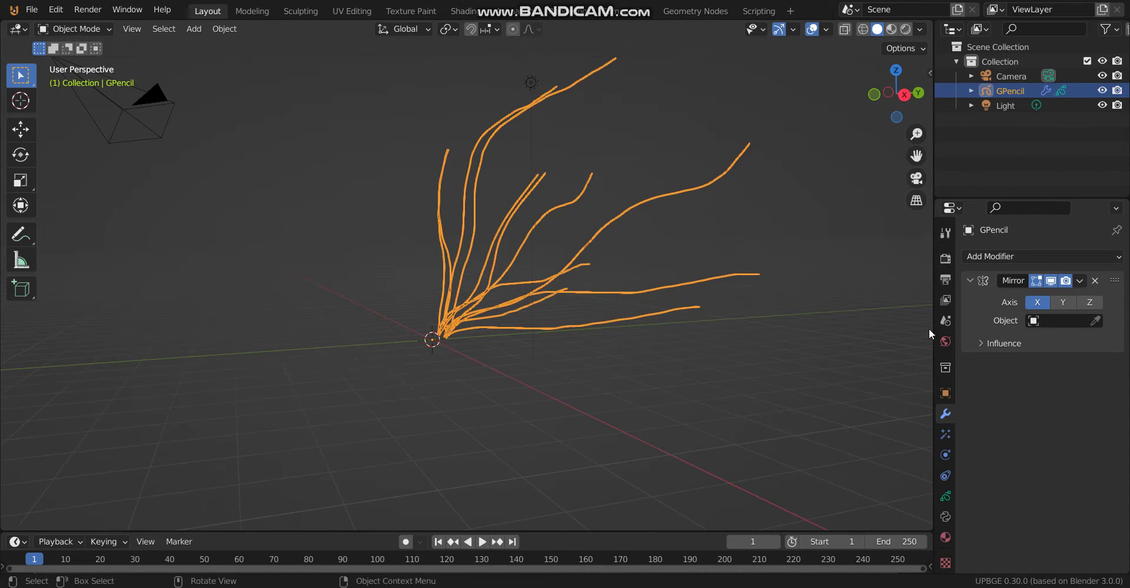
pyautogui.click(1062, 303)
pyautogui.click(1090, 303)
pyautogui.moveTo(694, 303)
pyautogui.mouseDown(button='middle')
pyautogui.moveTo(448, 356)
pyautogui.moveTo(496, 376)
pyautogui.moveTo(595, 361)
pyautogui.mouseUp(button='middle')
# - In Edit Mode, rotate all strokes slightly around the global Z axis in the negative direction
pyautogui.press('Tab')
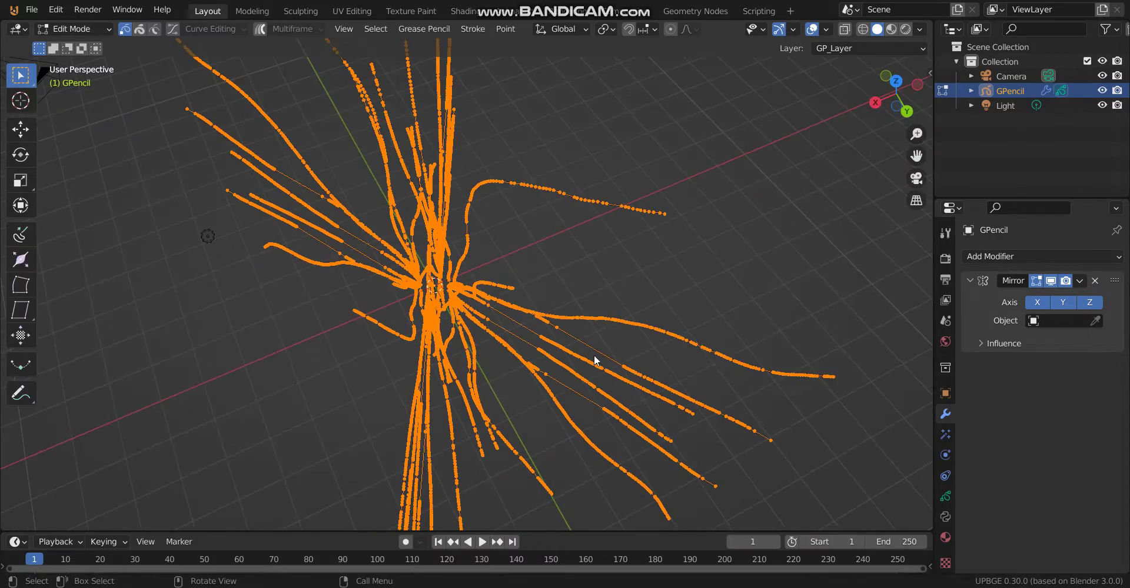
pyautogui.press('r')
pyautogui.press('z')
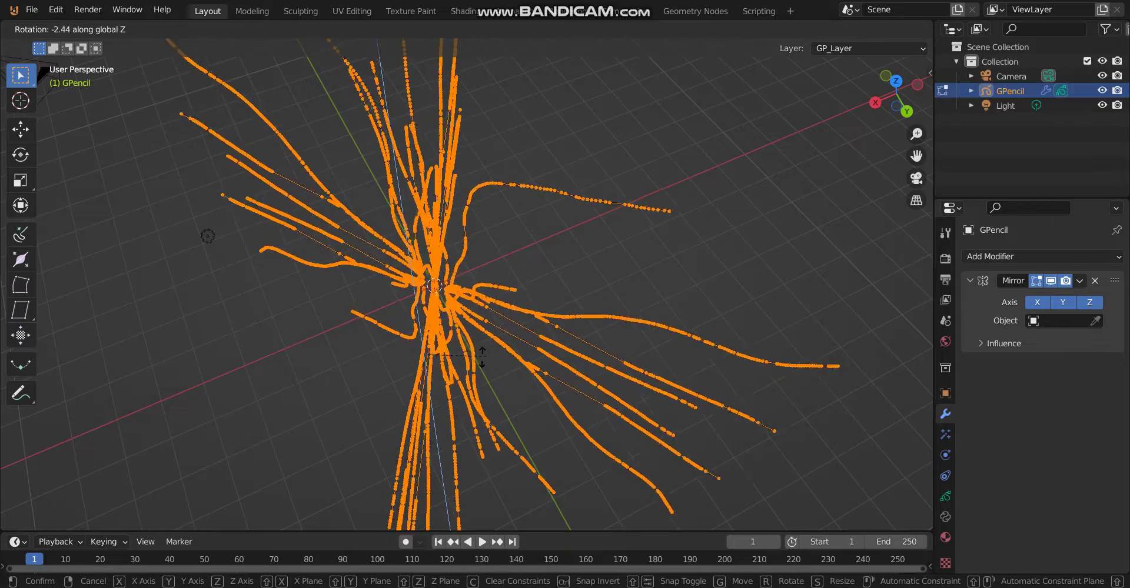
pyautogui.click(472, 365)
pyautogui.moveTo(474, 365)
pyautogui.mouseDown(button='middle')
pyautogui.moveTo(574, 407)
pyautogui.moveTo(492, 374)
pyautogui.mouseUp(button='middle')
pyautogui.press('Tab')
pyautogui.press('Tab')
# - Move all strokes about 1 m so the bases of the mirrored bundles meet at the origin
pyautogui.moveTo(490, 325); pyautogui.dragTo(482, 341, button='middle')
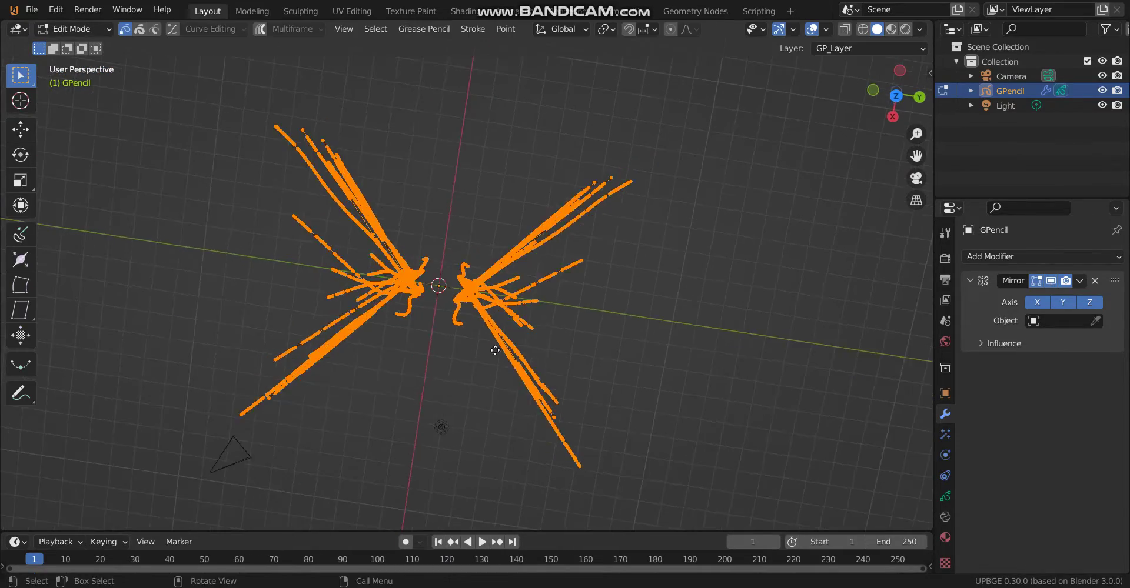
pyautogui.press('g')
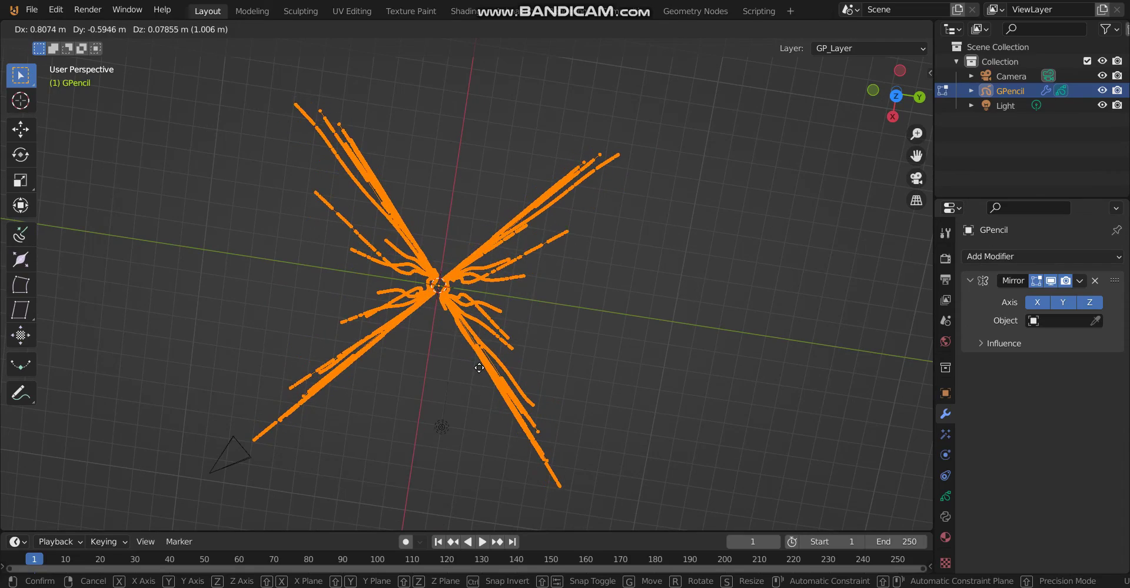
pyautogui.click(480, 372)
pyautogui.moveTo(480, 372)
pyautogui.mouseDown(button='middle')
pyautogui.moveTo(500, 255)
pyautogui.moveTo(483, 308)
pyautogui.moveTo(463, 324)
pyautogui.mouseUp(button='middle')
pyautogui.scroll(-2, 463, 324)
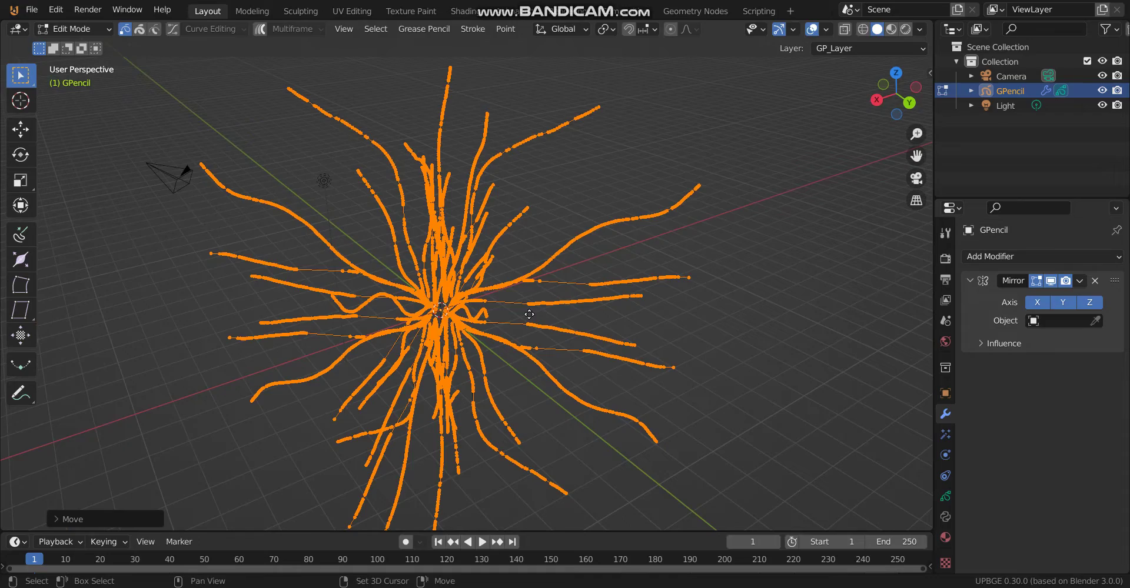
# - Duplicate all selected strokes in place
pyautogui.hotkey('shift', 'd')
pyautogui.press('r')
pyautogui.press('z')
pyautogui.press('Escape')
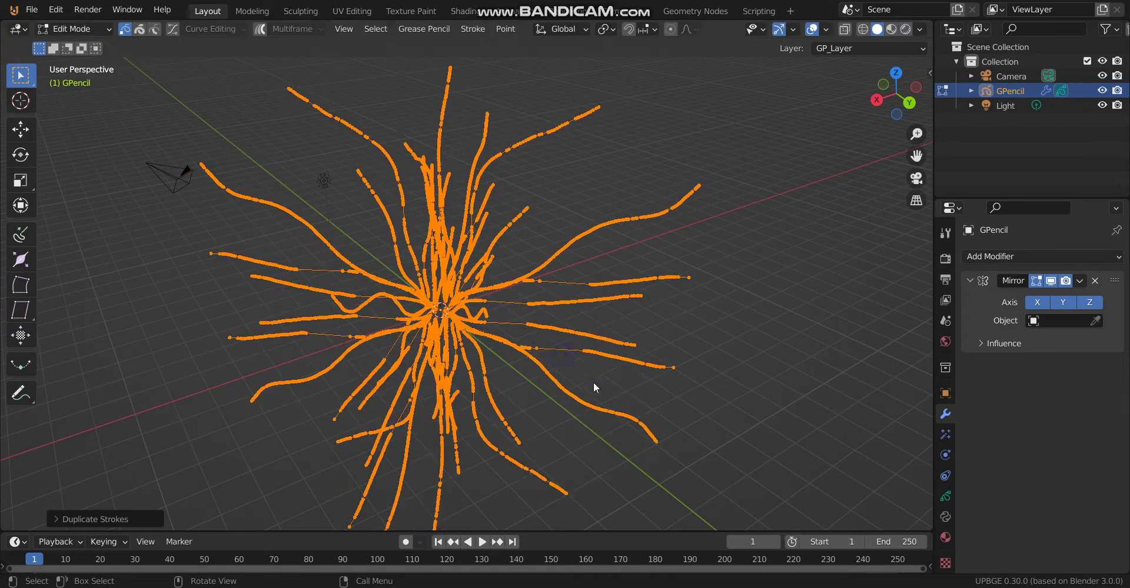
pyautogui.moveTo(594, 382)
pyautogui.mouseDown(button='middle')
pyautogui.moveTo(636, 437)
pyautogui.moveTo(621, 417)
pyautogui.mouseUp(button='middle')
pyautogui.press('g')
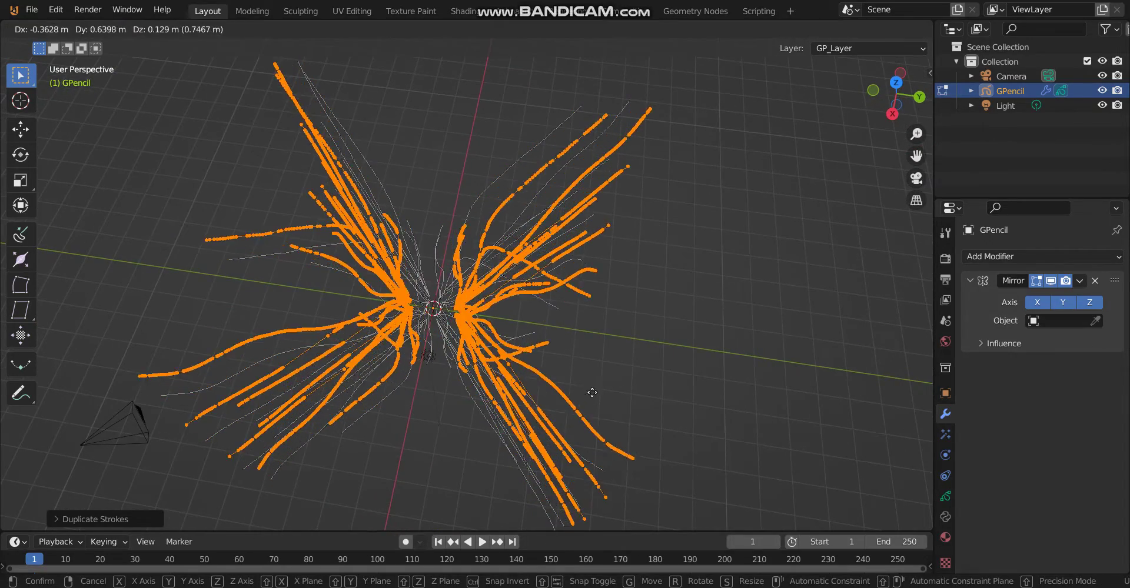
pyautogui.press('Escape')
pyautogui.moveTo(532, 391); pyautogui.dragTo(538, 377, button='middle')
# - Hide the Mirror modifier's effect in the viewport and rotate the duplicated strokes about 15° around the global Z axis
pyautogui.click(1051, 282)
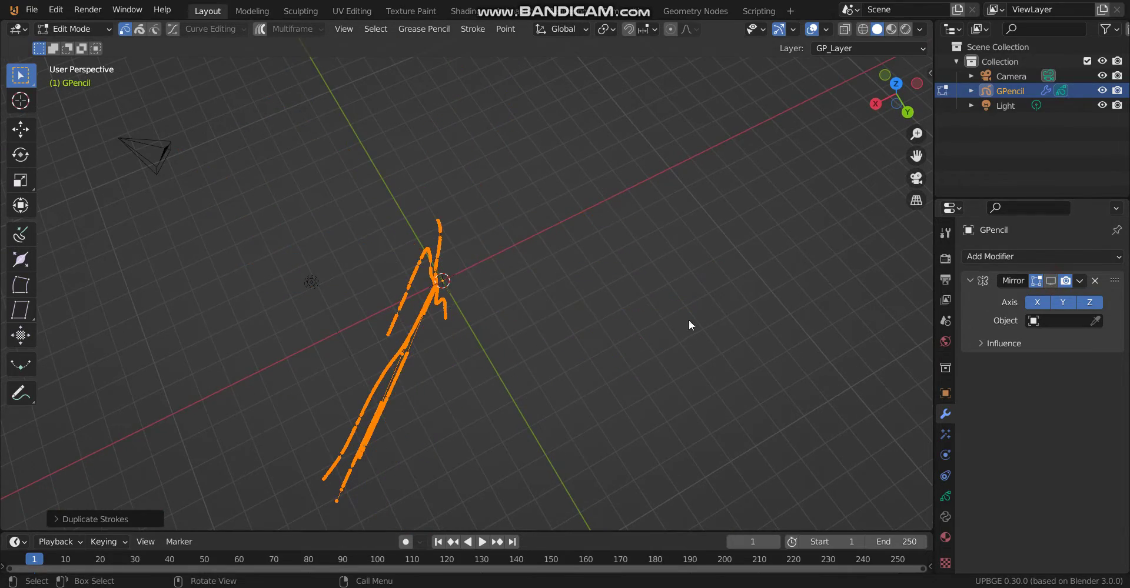
pyautogui.moveTo(688, 319)
pyautogui.mouseDown(button='middle')
pyautogui.moveTo(438, 306)
pyautogui.moveTo(658, 279)
pyautogui.moveTo(550, 276)
pyautogui.mouseUp(button='middle')
pyautogui.press('r')
pyautogui.press('z')
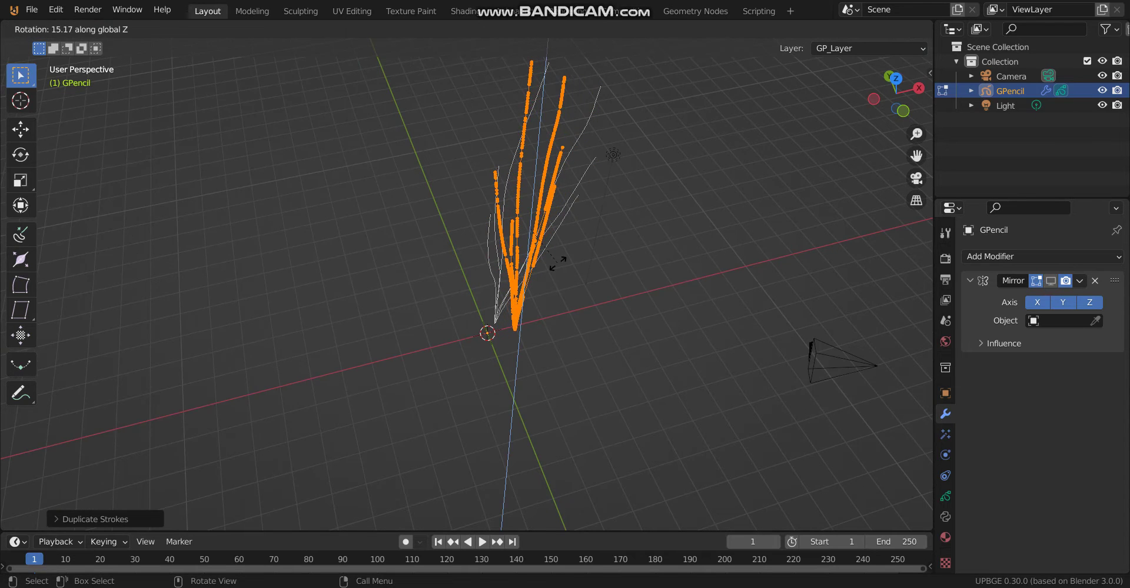
pyautogui.click(558, 263)
# - Move the duplicated strokes about 1.16 m so their base sits near the origin
pyautogui.press('g')
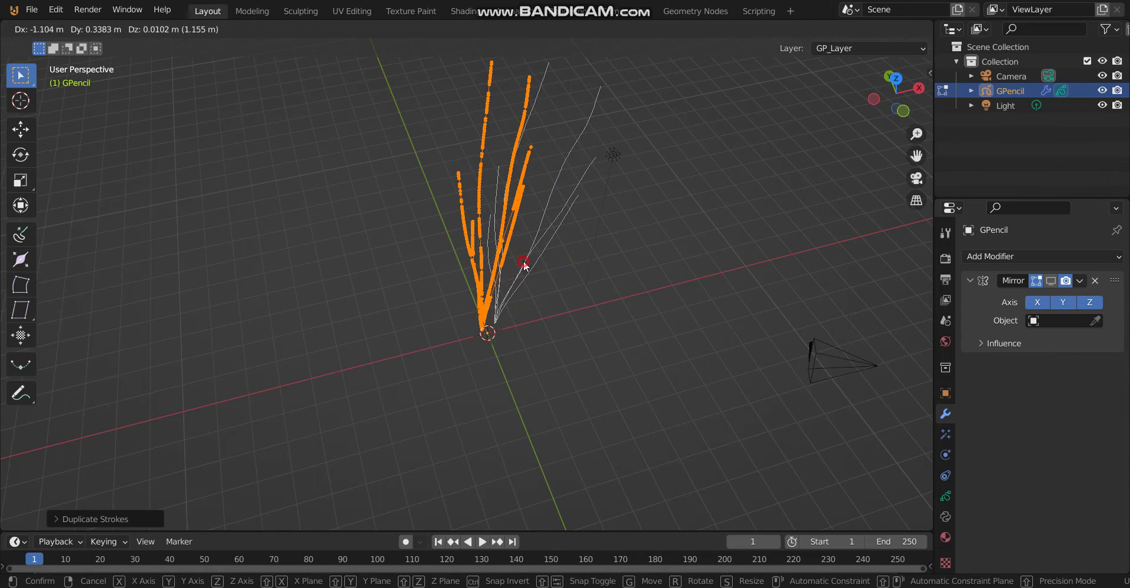
pyautogui.click(525, 263)
pyautogui.moveTo(525, 262)
pyautogui.mouseDown(button='middle')
pyautogui.moveTo(513, 273)
pyautogui.moveTo(592, 302)
pyautogui.moveTo(504, 221)
pyautogui.moveTo(650, 342)
pyautogui.moveTo(535, 368)
pyautogui.moveTo(626, 389)
pyautogui.moveTo(671, 243)
pyautogui.mouseUp(button='middle')
# - Rotate the duplicated strokes twice more around global Z and once freely so they spread away from the original strokes
pyautogui.press('r')
pyautogui.press('z')
pyautogui.click(607, 293)
pyautogui.press('r')
pyautogui.press('z')
pyautogui.click(658, 359)
pyautogui.press('r')
pyautogui.click(362, 222)
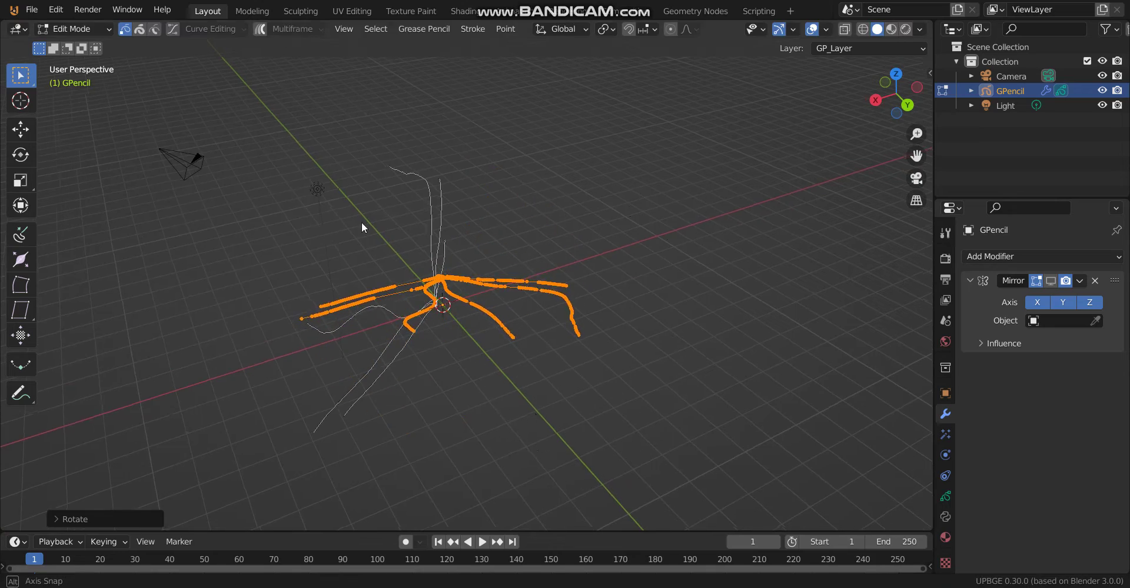
# - Move the freely rotated duplicate strokes back toward the origin
pyautogui.moveTo(362, 222)
pyautogui.mouseDown(button='middle')
pyautogui.moveTo(522, 197)
pyautogui.moveTo(487, 203)
pyautogui.moveTo(669, 263)
pyautogui.moveTo(706, 232)
pyautogui.moveTo(735, 229)
pyautogui.moveTo(577, 217)
pyautogui.moveTo(694, 252)
pyautogui.moveTo(673, 284)
pyautogui.moveTo(528, 285)
pyautogui.moveTo(598, 259)
pyautogui.mouseUp(button='middle')
pyautogui.press('g')
pyautogui.click(512, 227)
# - Show the Mirror modifier in the viewport again and return the Grease Pencil object to Object Mode
pyautogui.click(1051, 281)
pyautogui.press('Tab')
pyautogui.scroll(4, 647, 284)
pyautogui.scroll(-5, 599, 259)
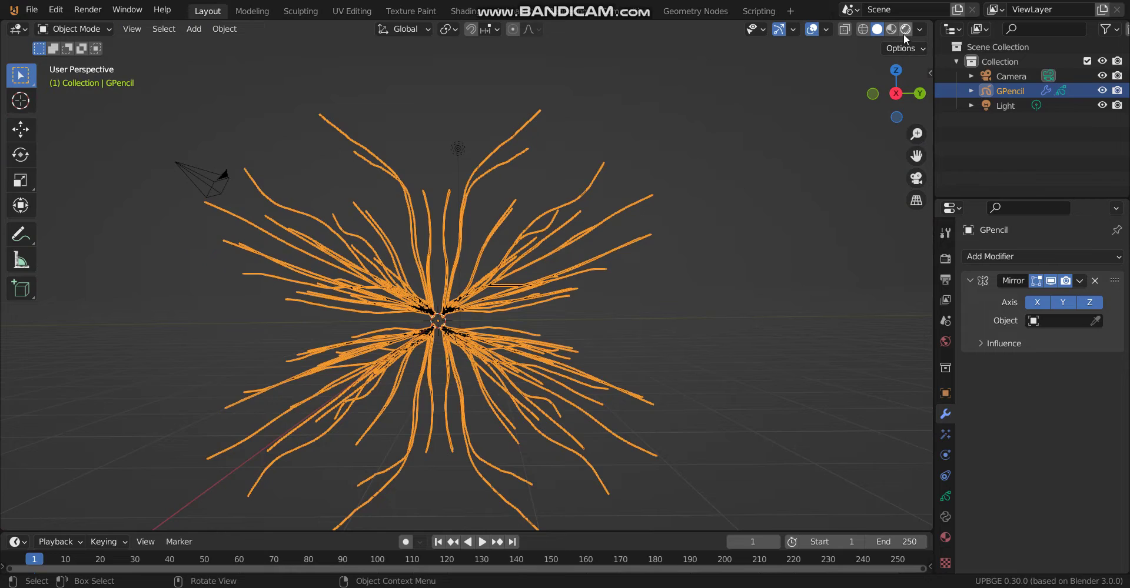
# - Switch the viewport to Rendered shading and keep the Grease Pencil object selected
pyautogui.click(905, 30)
pyautogui.keyDown('shift'); pyautogui.moveTo(553, 305); pyautogui.dragTo(593, 270, button='middle'); pyautogui.keyUp('shift')
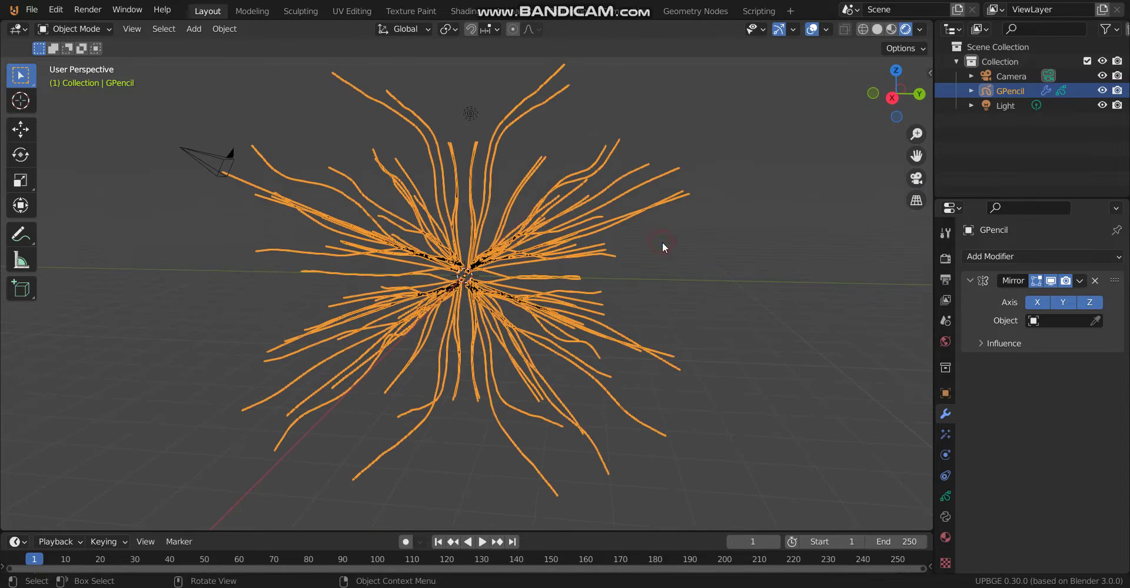
pyautogui.click(697, 260)
pyautogui.scroll(3, 631, 237)
pyautogui.press('a')
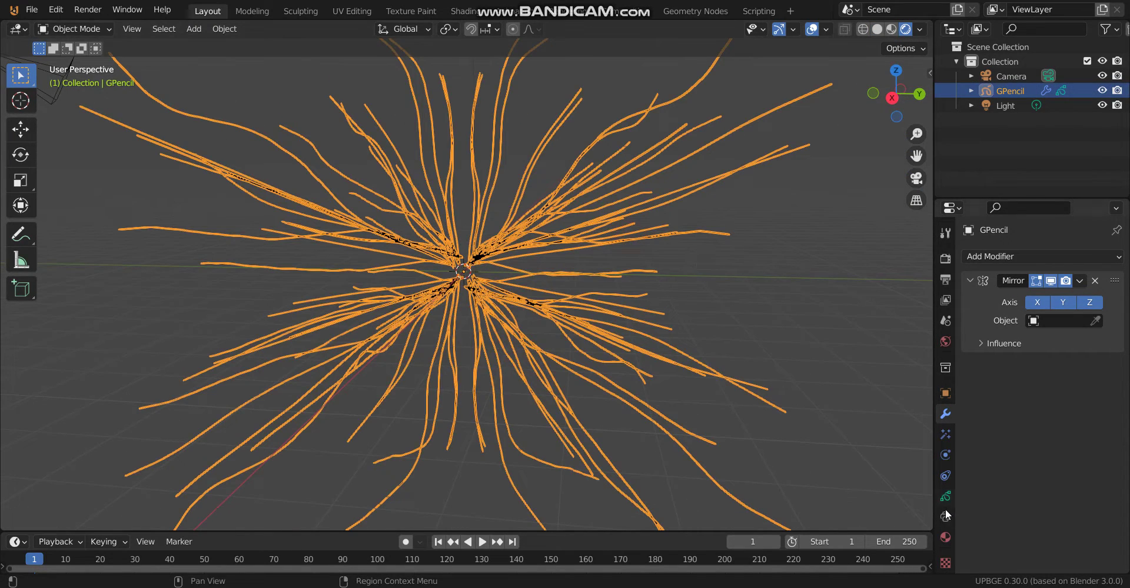
# - Add a Glow effect to the Grease Pencil object
pyautogui.click(1002, 256)
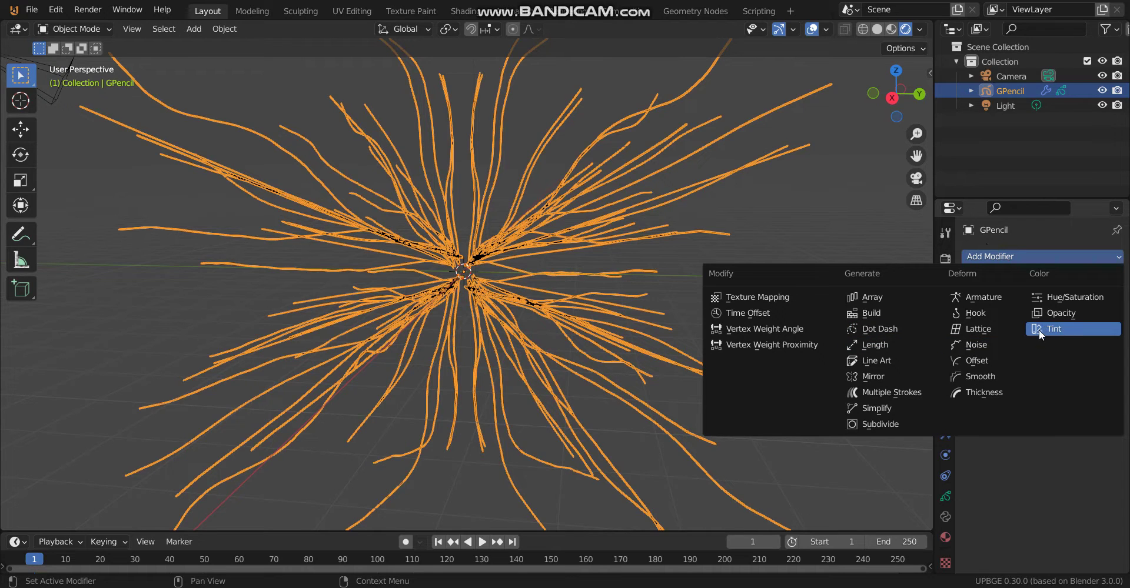
pyautogui.click(873, 377)
pyautogui.click(946, 434)
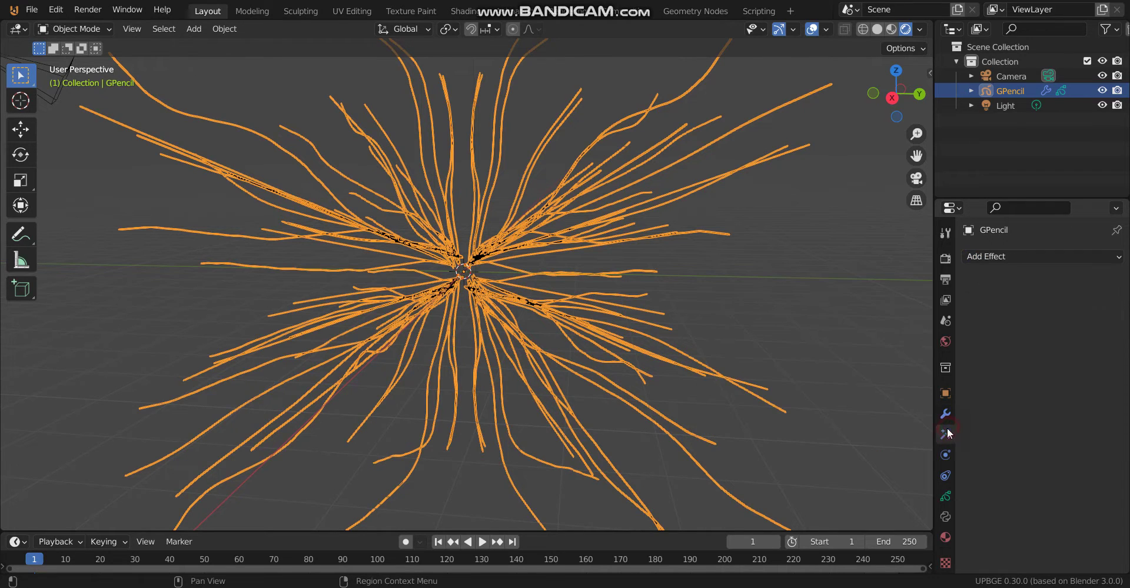
pyautogui.click(1007, 258)
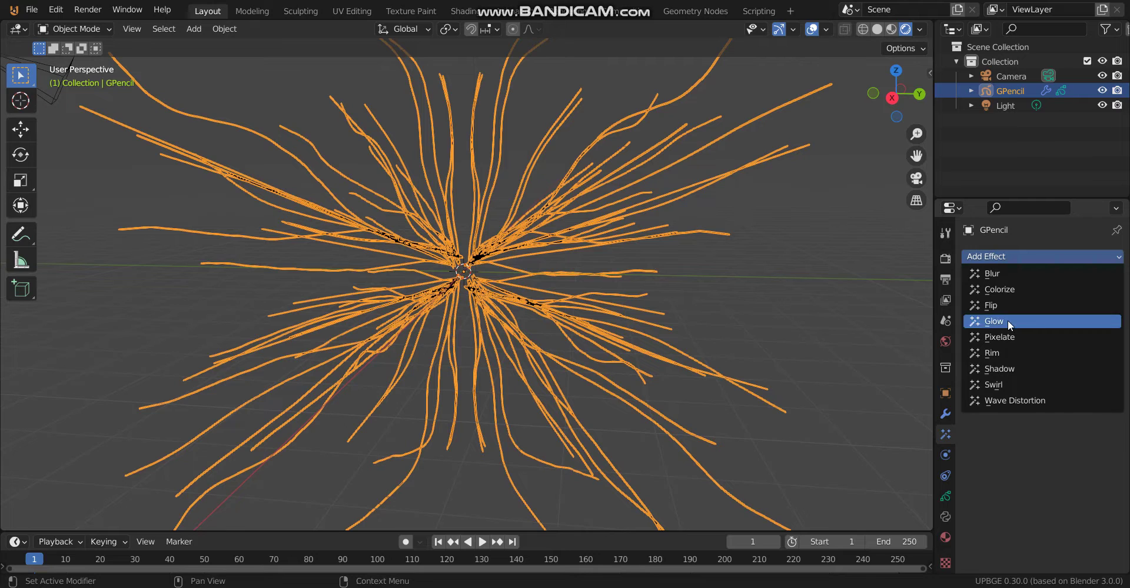
pyautogui.click(1008, 321)
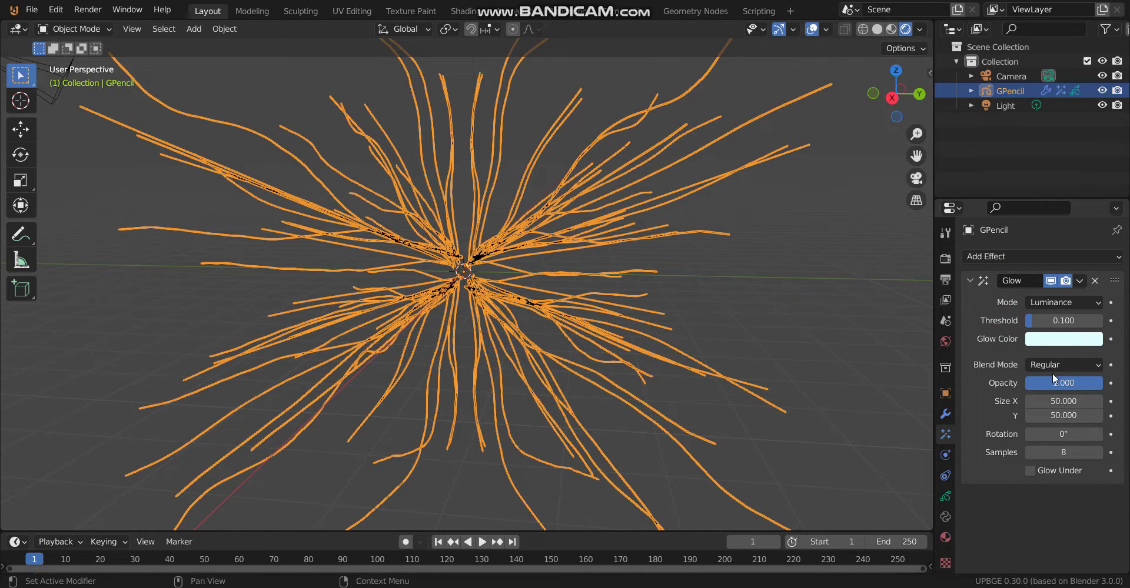
pyautogui.scroll(-2, 573, 323)
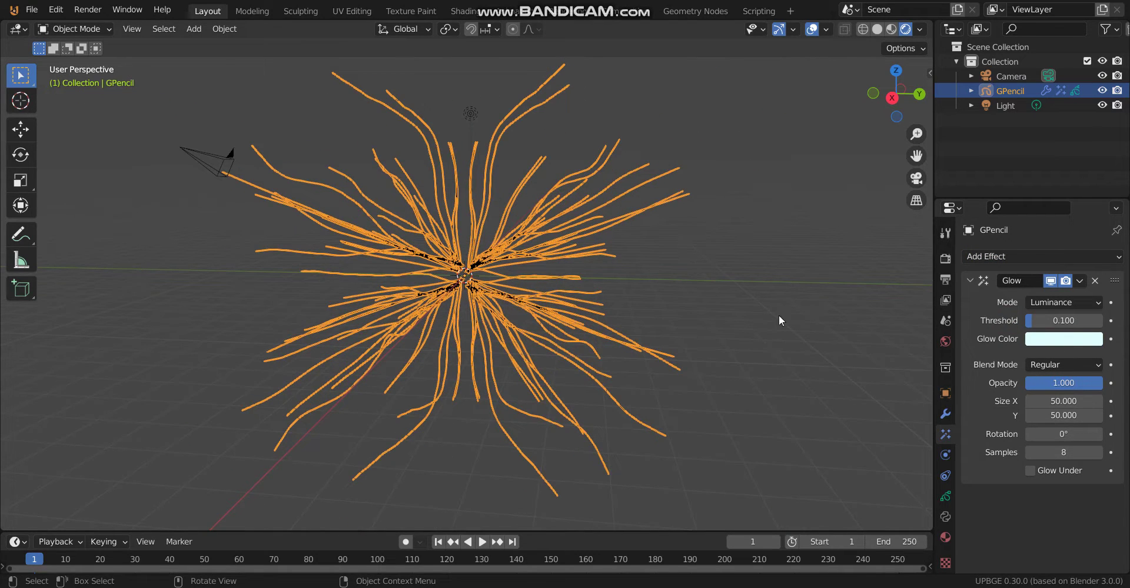
# - Set the stroke base color of the Black material to white
pyautogui.click(946, 498)
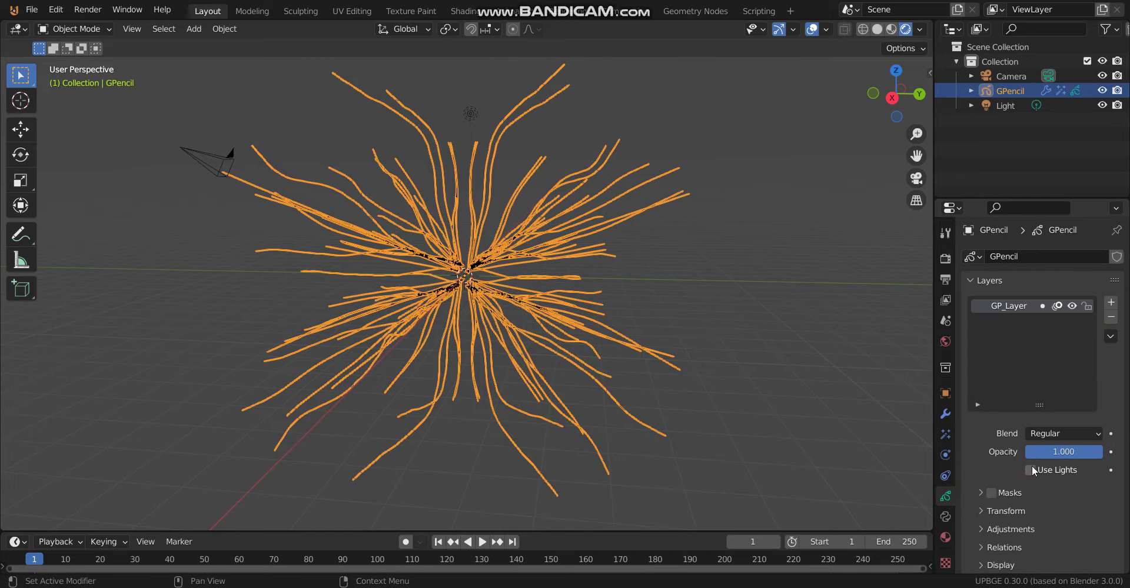
pyautogui.click(945, 536)
pyautogui.click(1070, 493)
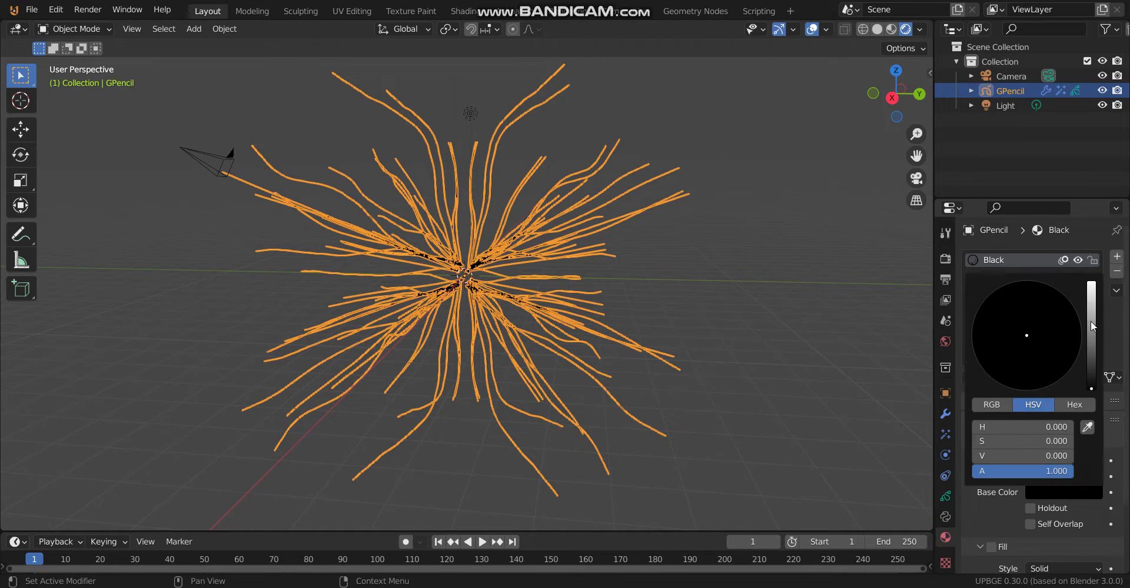
pyautogui.moveTo(1093, 327); pyautogui.dragTo(1093, 283)
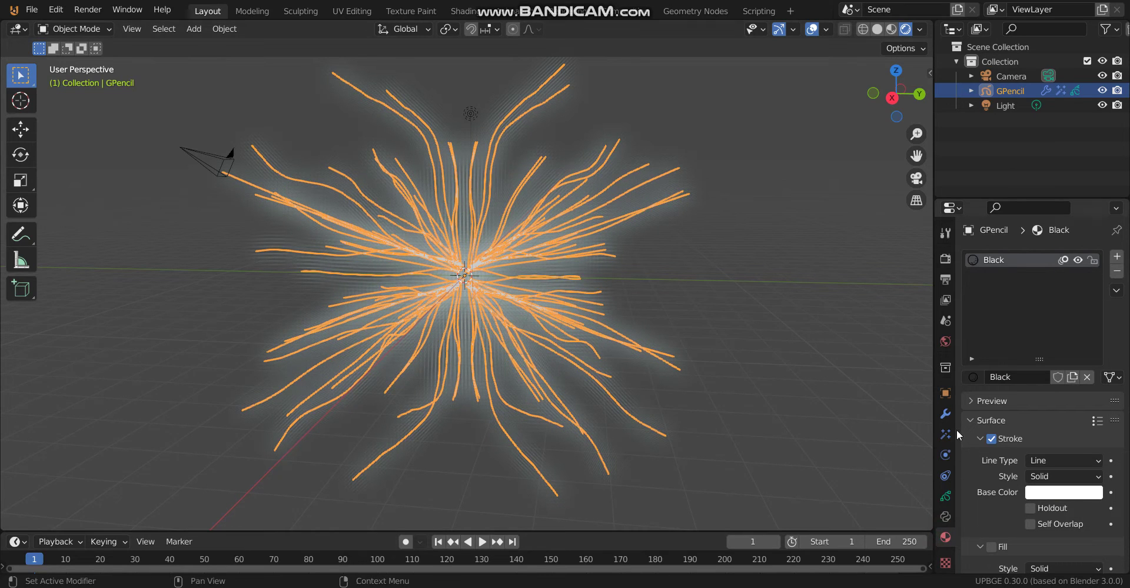
# - Set the Glow effect's size to 11.1 in X and 13.6 in Y and deselect the Grease Pencil object
pyautogui.click(945, 410)
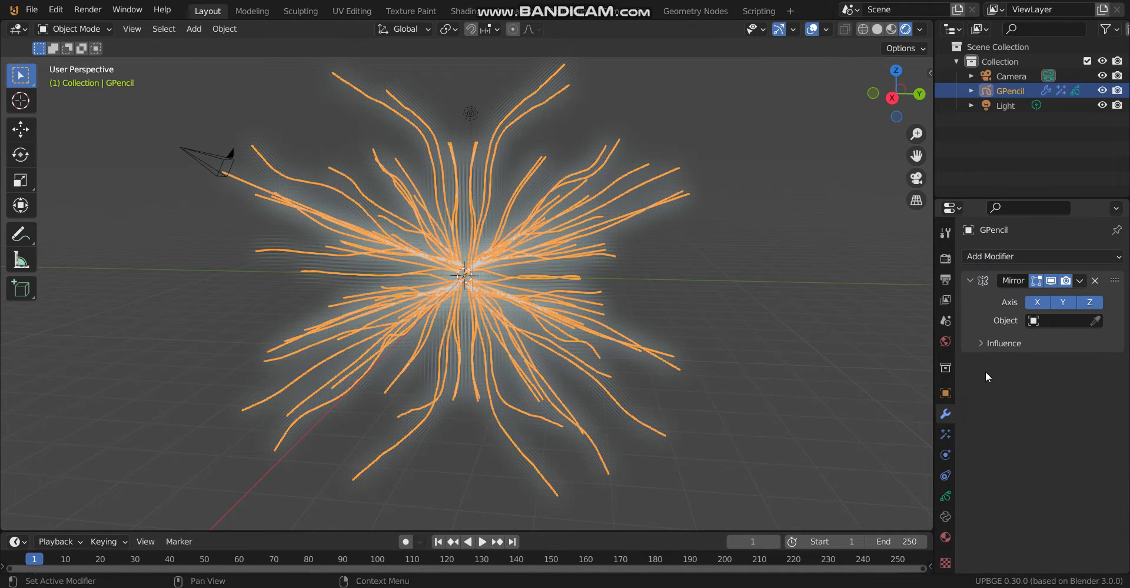
pyautogui.click(945, 435)
pyautogui.moveTo(1077, 401)
pyautogui.mouseDown()
pyautogui.moveTo(1036, 401)
pyautogui.moveTo(1071, 401)
pyautogui.moveTo(1045, 416)
pyautogui.moveTo(1067, 415)
pyautogui.mouseUp()
pyautogui.click(700, 319)
pyautogui.scroll(3, 699, 318)
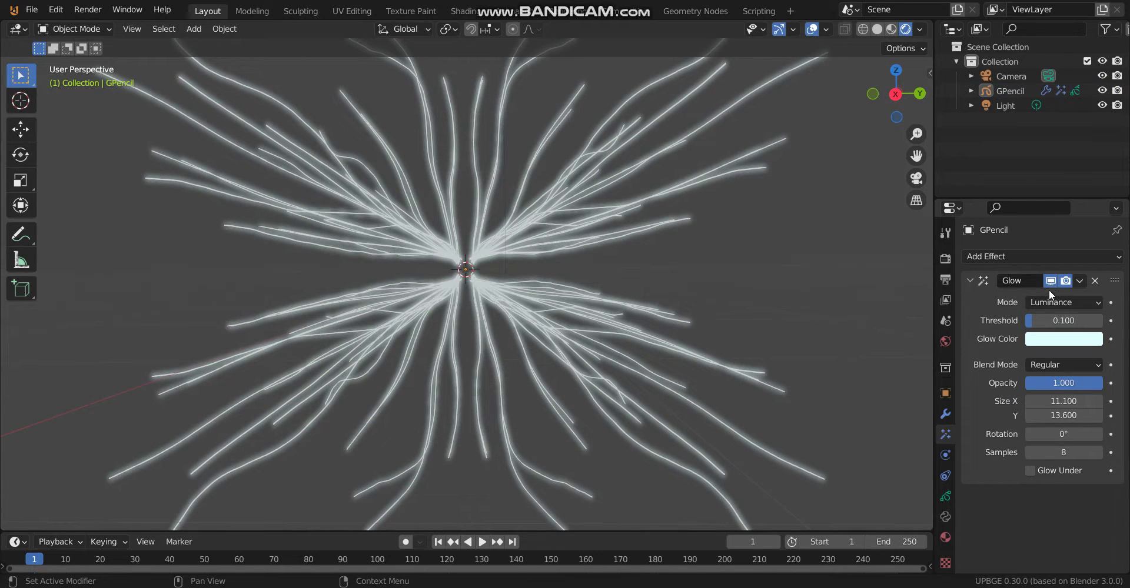
# - Add a Gray Scale Colorize effect with factor 1.0 and duplicate it
pyautogui.click(1050, 256)
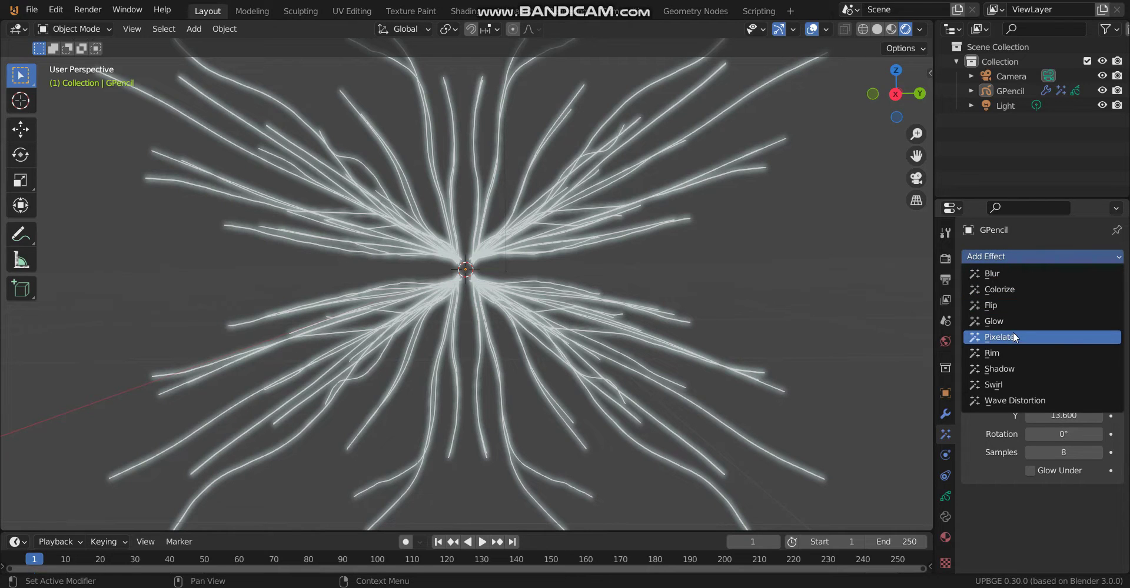
pyautogui.click(1019, 288)
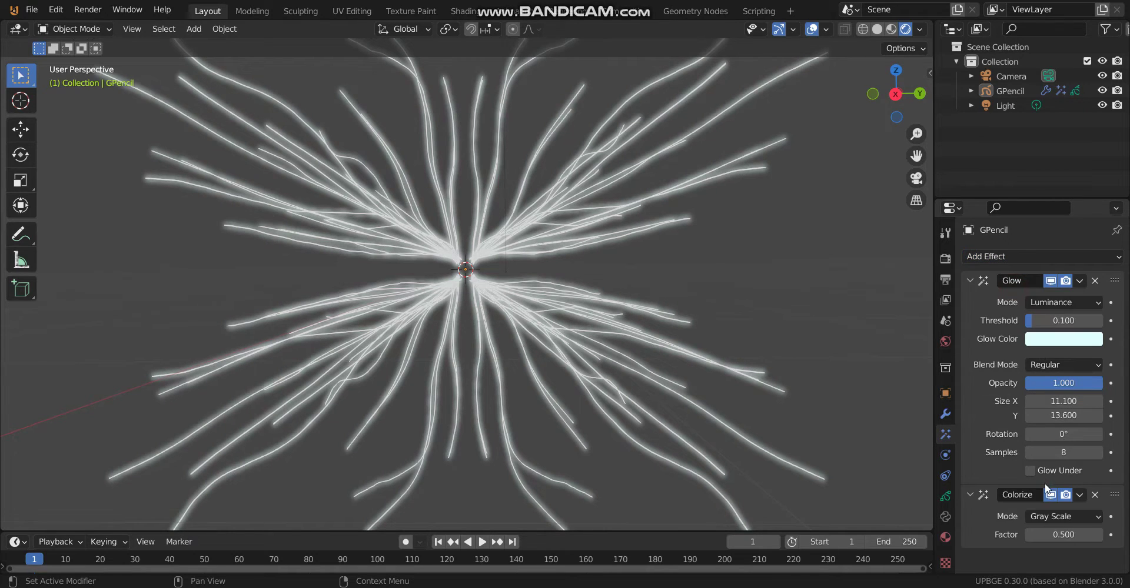
pyautogui.moveTo(1067, 534); pyautogui.dragTo(1100, 534)
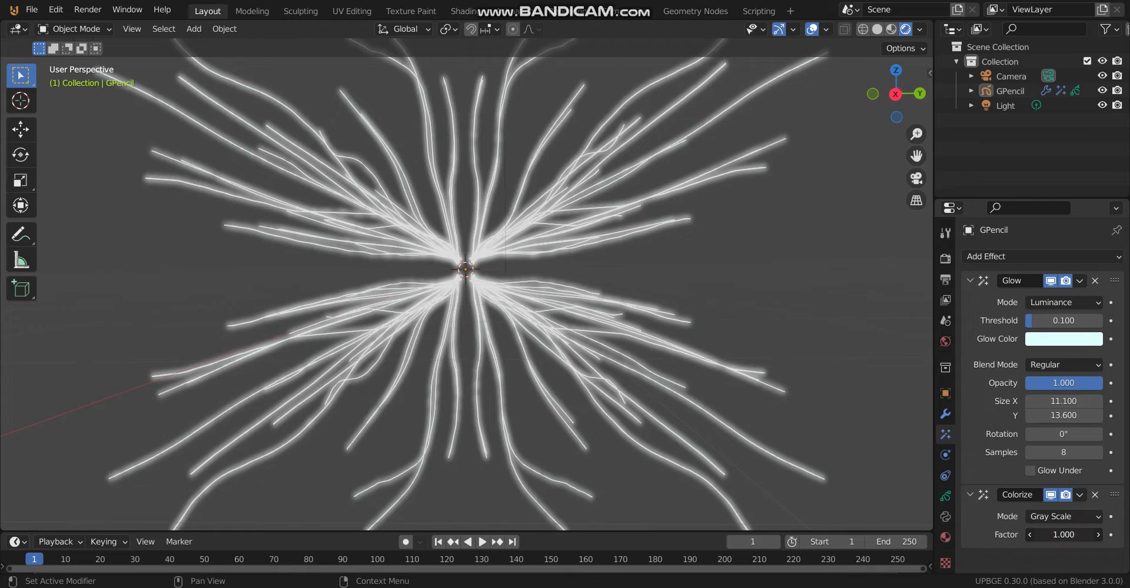
pyautogui.click(1079, 495)
pyautogui.click(1054, 512)
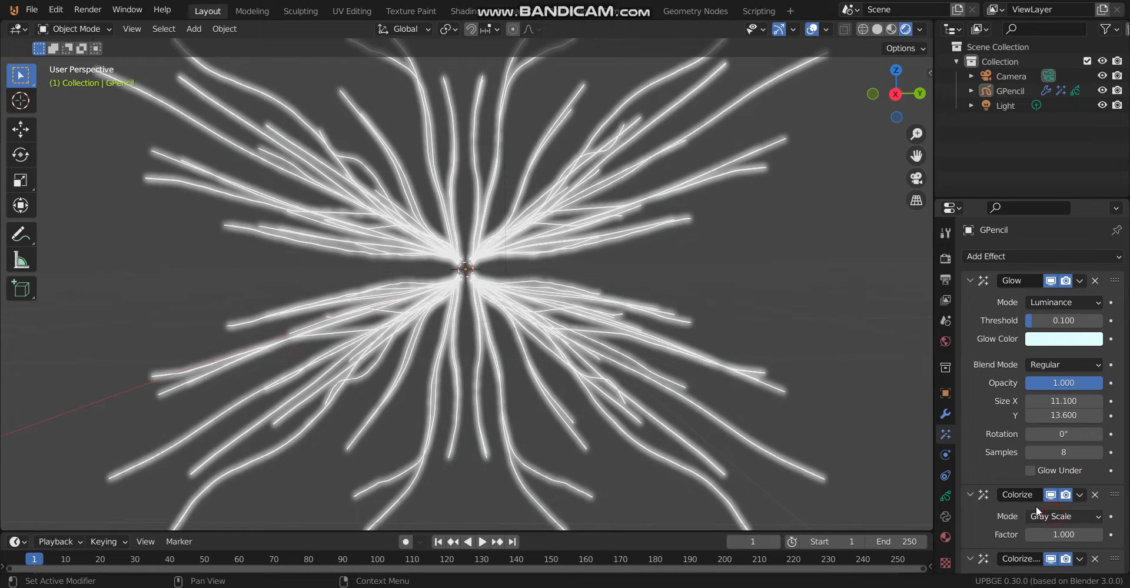
pyautogui.scroll(-4, 707, 284)
pyautogui.scroll(6, 602, 295)
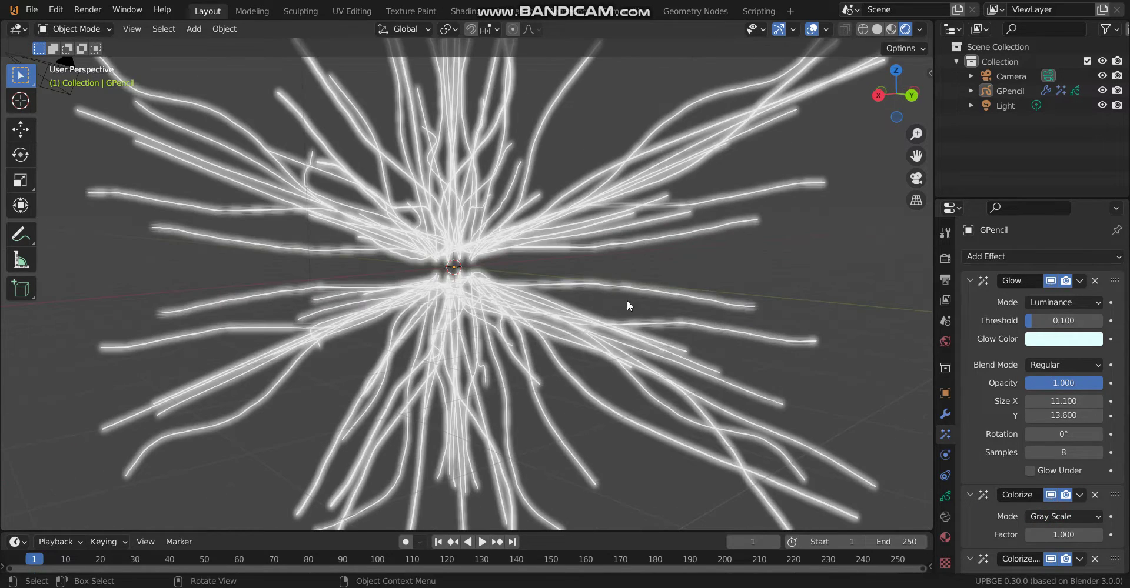
pyautogui.moveTo(627, 300)
pyautogui.mouseDown(button='middle')
pyautogui.moveTo(711, 310)
pyautogui.moveTo(693, 338)
pyautogui.moveTo(670, 290)
pyautogui.mouseUp(button='middle')
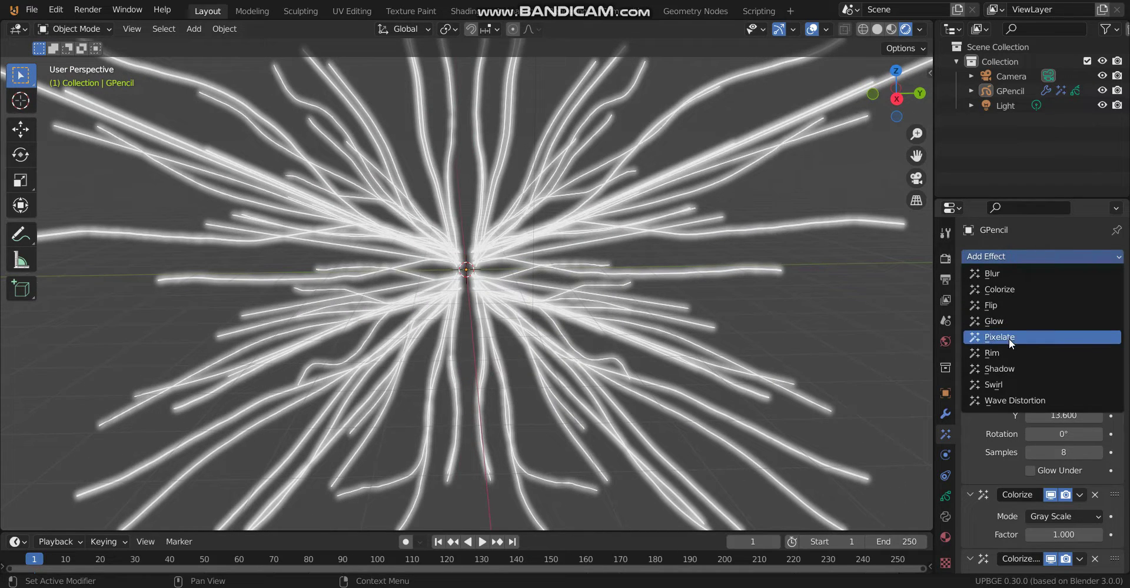
# - Add a Noise modifier with Position 1.00, Strength 1.00 and Noise Scale 0.284 to make the strokes jagged
pyautogui.click(994, 321)
pyautogui.click(946, 415)
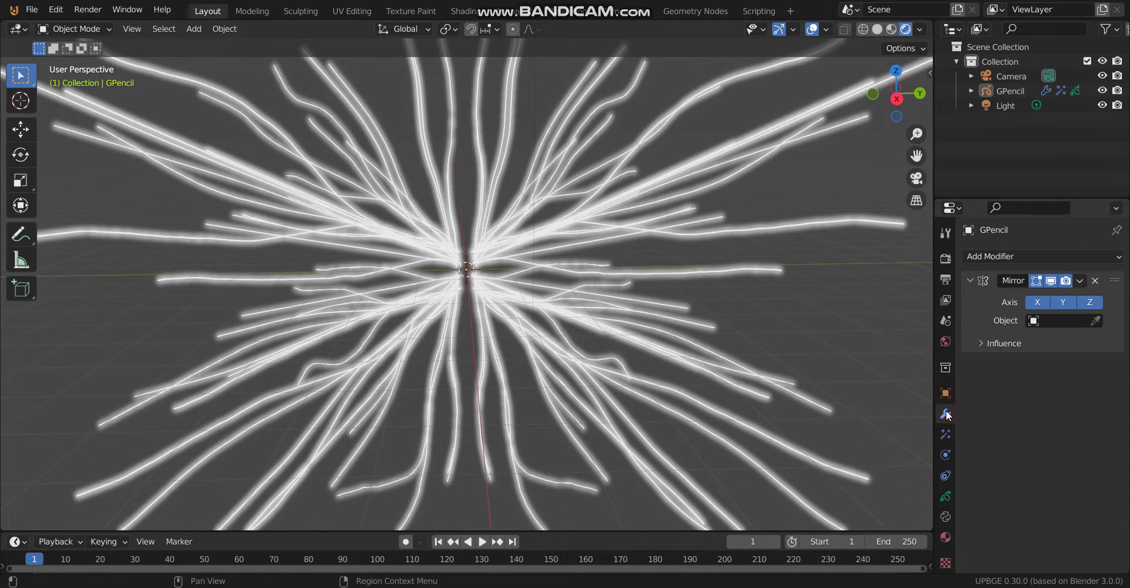
pyautogui.click(997, 256)
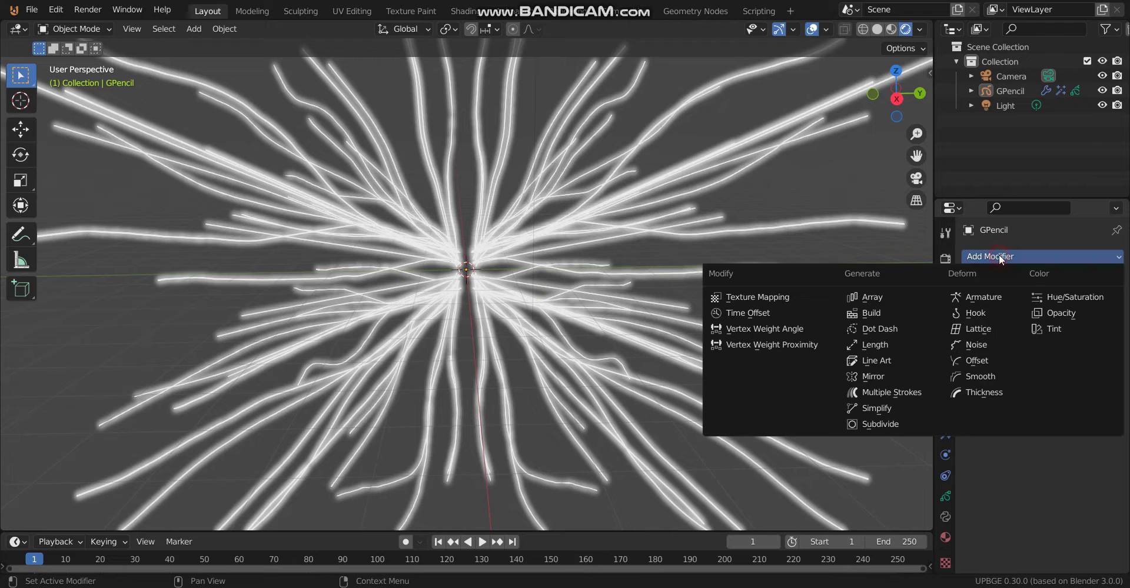
pyautogui.click(982, 347)
pyautogui.moveTo(1064, 385)
pyautogui.mouseDown()
pyautogui.moveTo(1102, 385)
pyautogui.moveTo(1103, 401)
pyautogui.mouseUp()
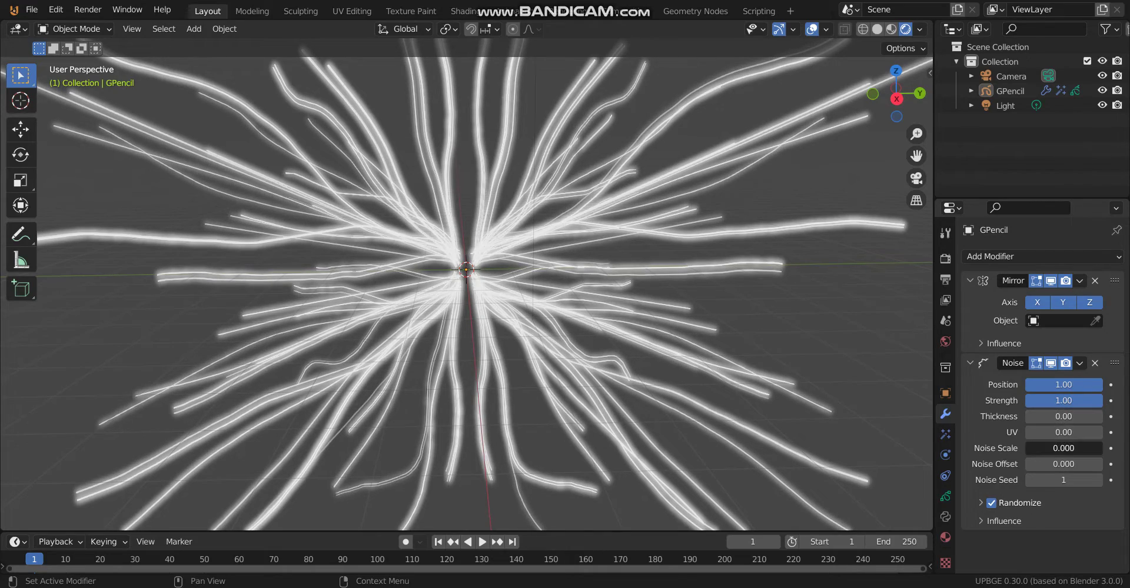
pyautogui.moveTo(1063, 448)
pyautogui.mouseDown()
pyautogui.moveTo(1091, 448)
pyautogui.moveTo(1066, 449)
pyautogui.mouseUp()
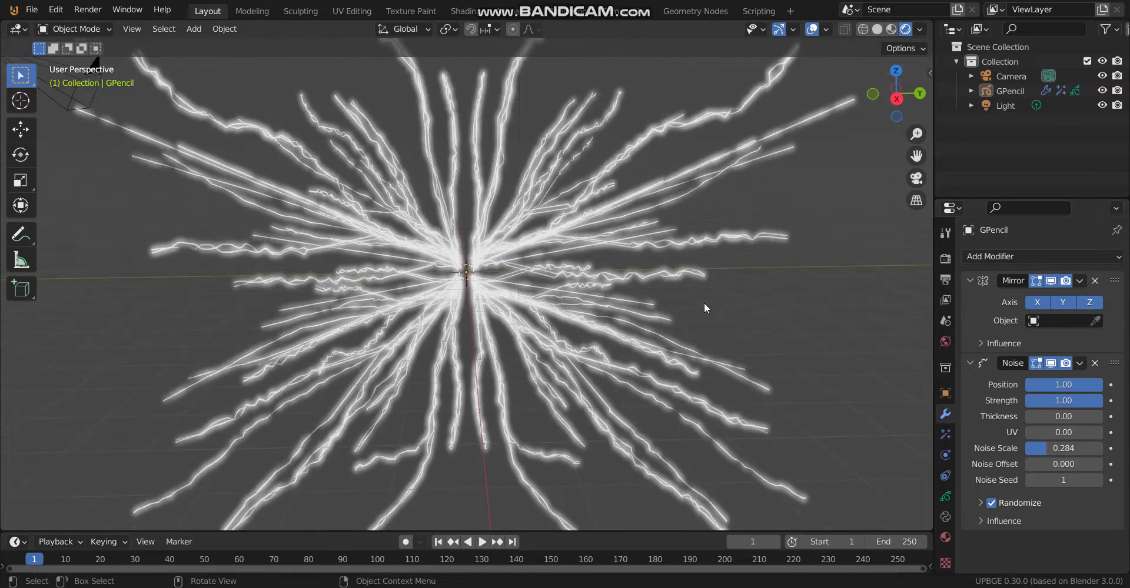
pyautogui.moveTo(704, 303)
pyautogui.mouseDown(button='middle')
pyautogui.moveTo(624, 266)
pyautogui.moveTo(711, 307)
pyautogui.moveTo(757, 280)
pyautogui.moveTo(998, 384)
pyautogui.mouseUp(button='middle')
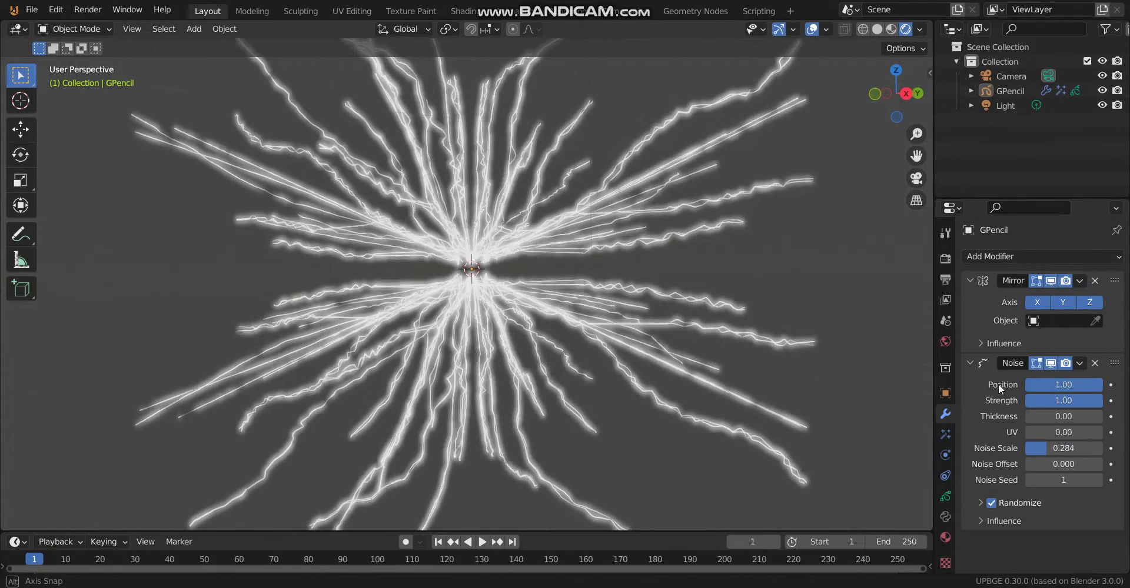
# - Set the Noise modifier's Thickness to 1.00, Noise Scale to 0.657 and Noise Offset to 35.075
pyautogui.moveTo(1064, 464)
pyautogui.mouseDown()
pyautogui.moveTo(1100, 464)
pyautogui.moveTo(1054, 447)
pyautogui.moveTo(1076, 448)
pyautogui.moveTo(1098, 417)
pyautogui.mouseUp()
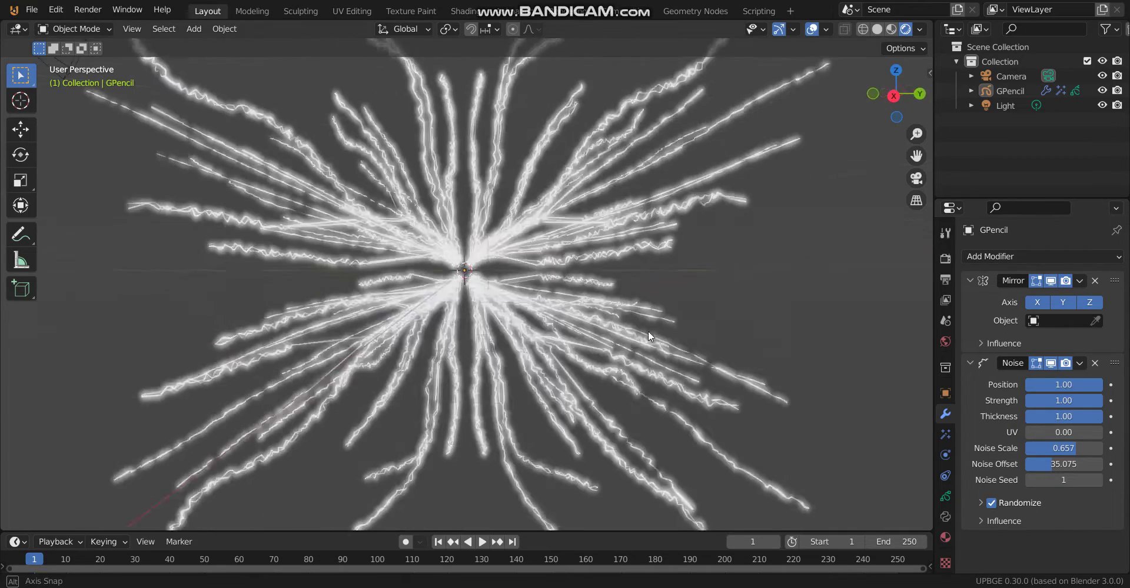
pyautogui.moveTo(648, 331)
pyautogui.mouseDown(button='middle')
pyautogui.moveTo(626, 352)
pyautogui.moveTo(661, 365)
pyautogui.moveTo(679, 355)
pyautogui.moveTo(851, 380)
pyautogui.moveTo(918, 376)
pyautogui.mouseUp(button='middle')
pyautogui.moveTo(544, 281); pyautogui.dragTo(564, 239, button='middle')
# - Add a Length modifier in Relative mode and set its End value to -1.21 so the strokes vanish
pyautogui.click(1004, 258)
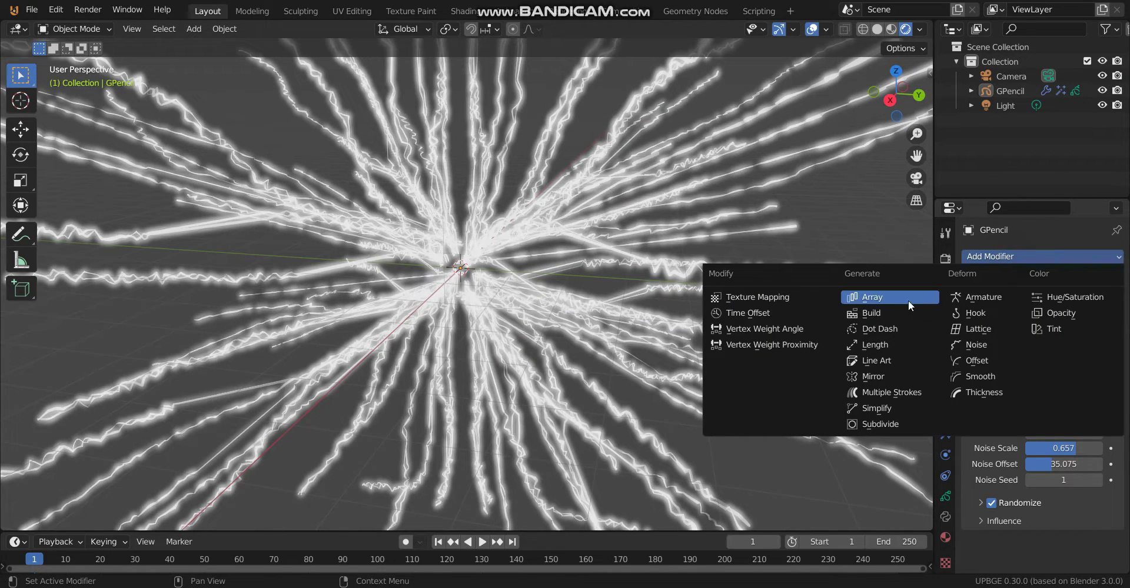
pyautogui.click(881, 344)
pyautogui.scroll(-4, 1015, 450)
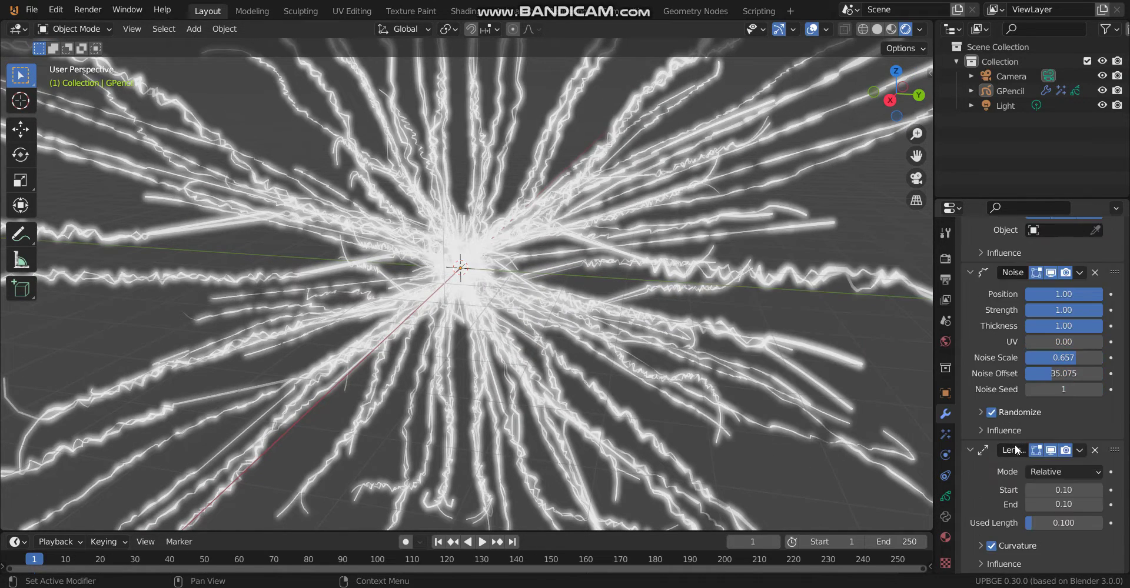
pyautogui.moveTo(1063, 490)
pyautogui.mouseDown()
pyautogui.moveTo(1023, 490)
pyautogui.moveTo(1090, 496)
pyautogui.moveTo(915, 505)
pyautogui.mouseUp()
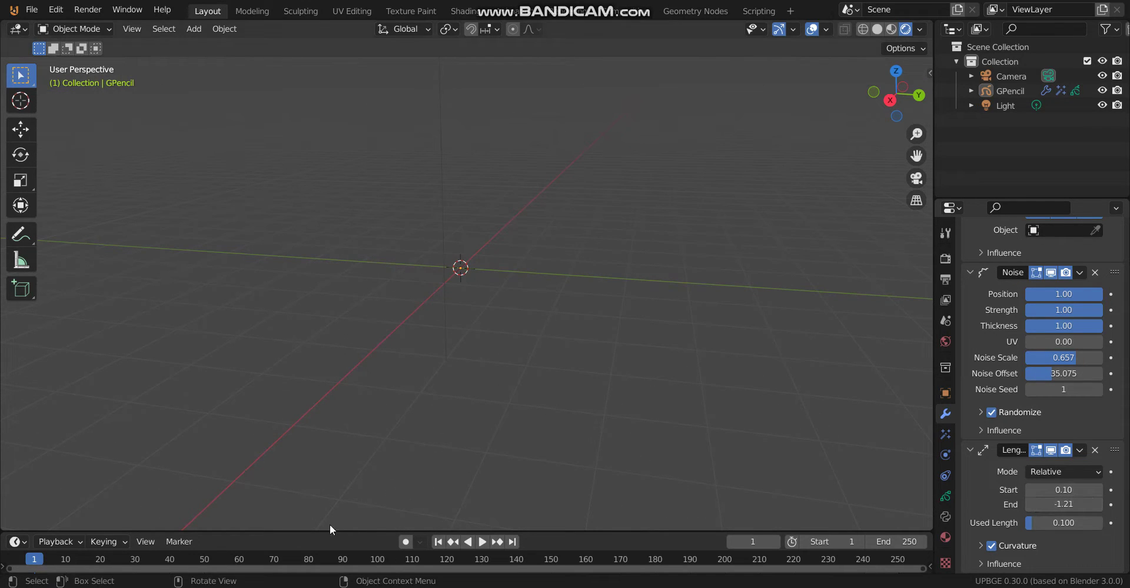
# - Enlarge the timeline area and keyframe the Length modifier's End and Start values at frame 1
pyautogui.moveTo(287, 532); pyautogui.dragTo(676, 439)
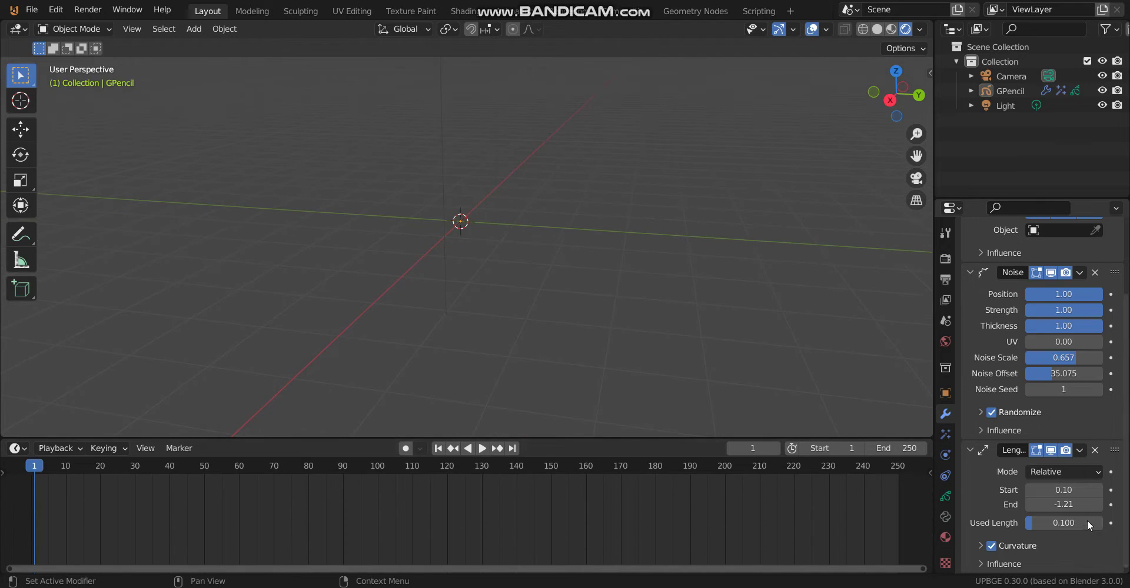
pyautogui.rightClick(1064, 505)
pyautogui.click(1036, 401)
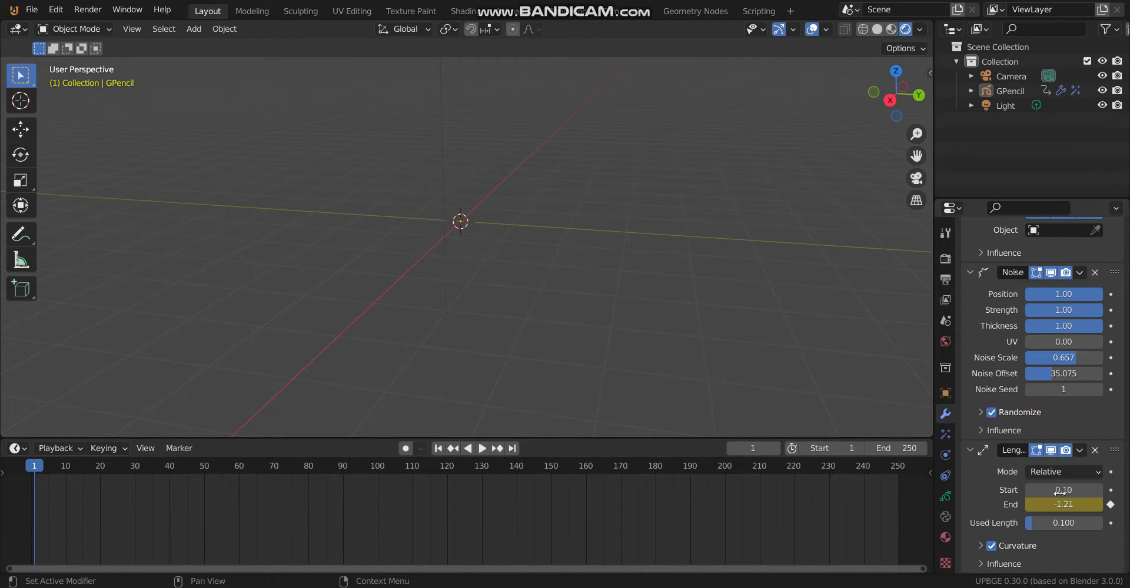
pyautogui.rightClick(1064, 490)
pyautogui.click(1012, 396)
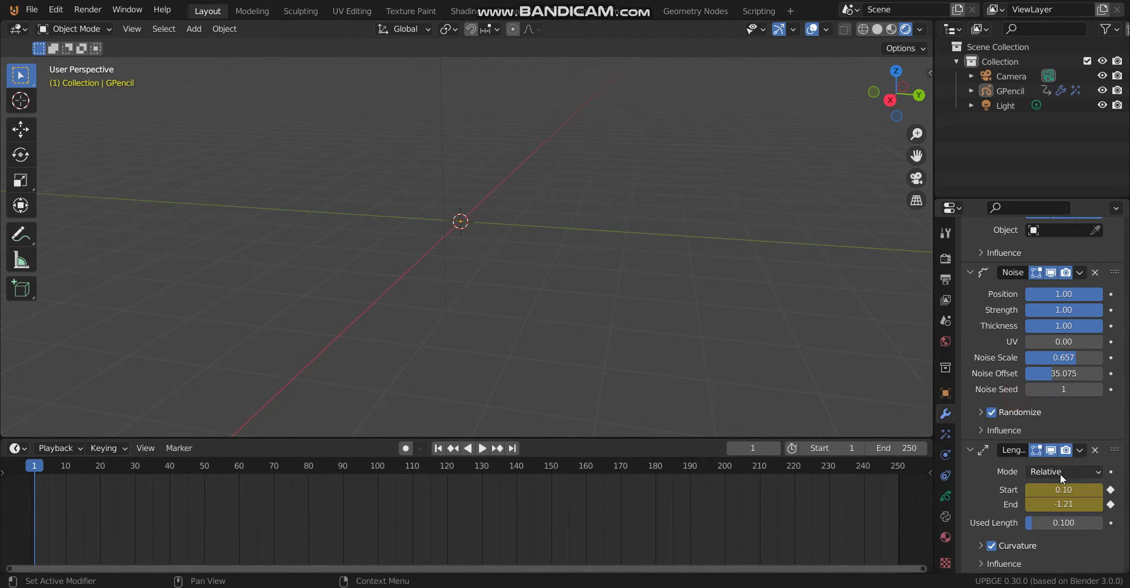
pyautogui.click(1062, 474)
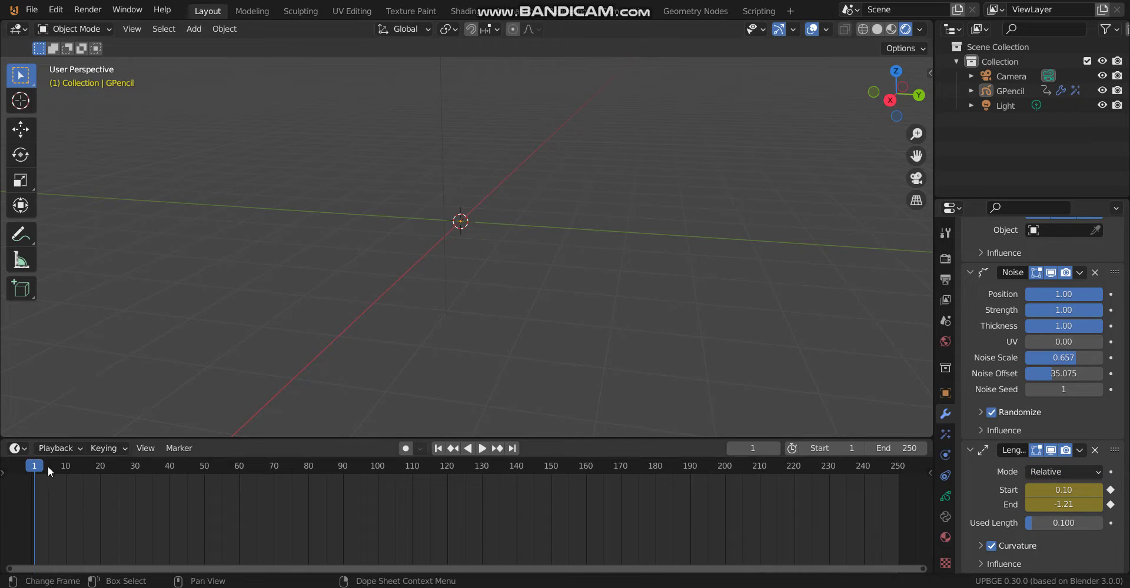
# - Change the timeline area to the Dope Sheet editor in Dope Sheet mode
pyautogui.click(24, 451)
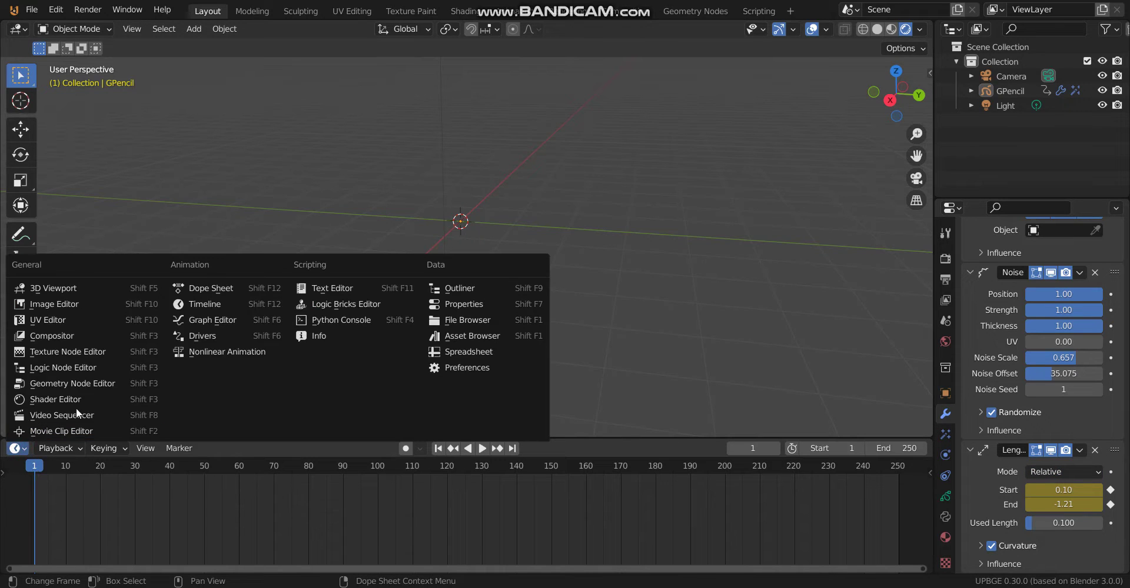
pyautogui.click(253, 290)
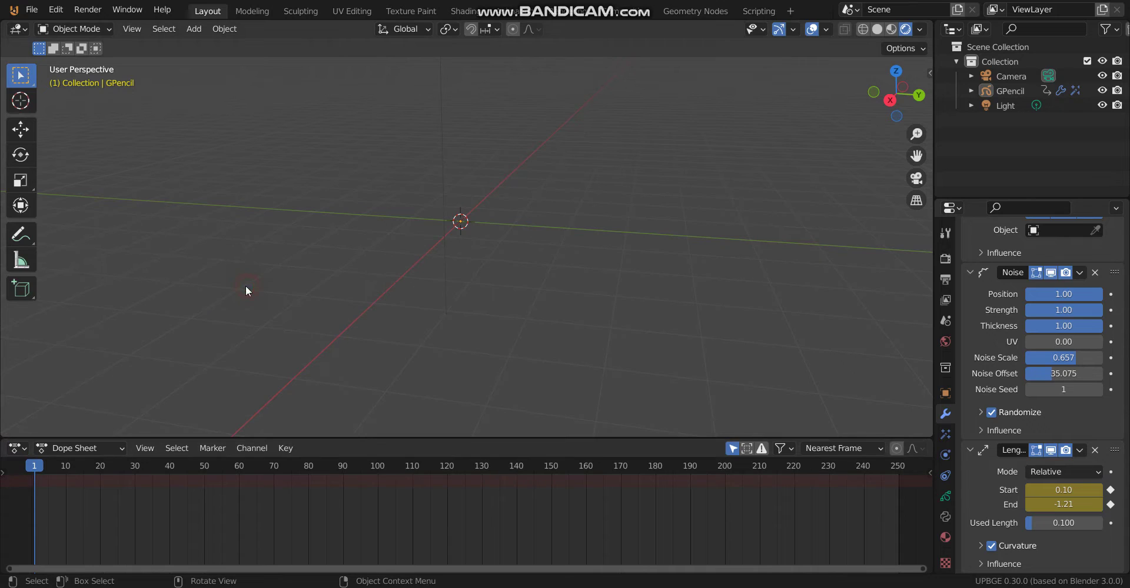
pyautogui.click(95, 448)
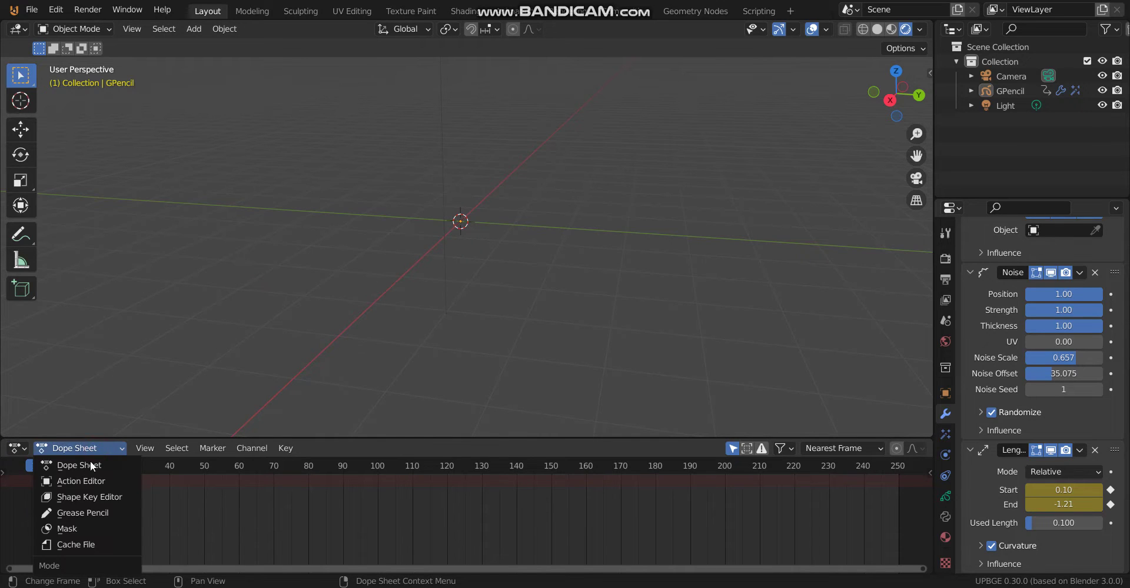
pyautogui.click(73, 512)
pyautogui.click(57, 449)
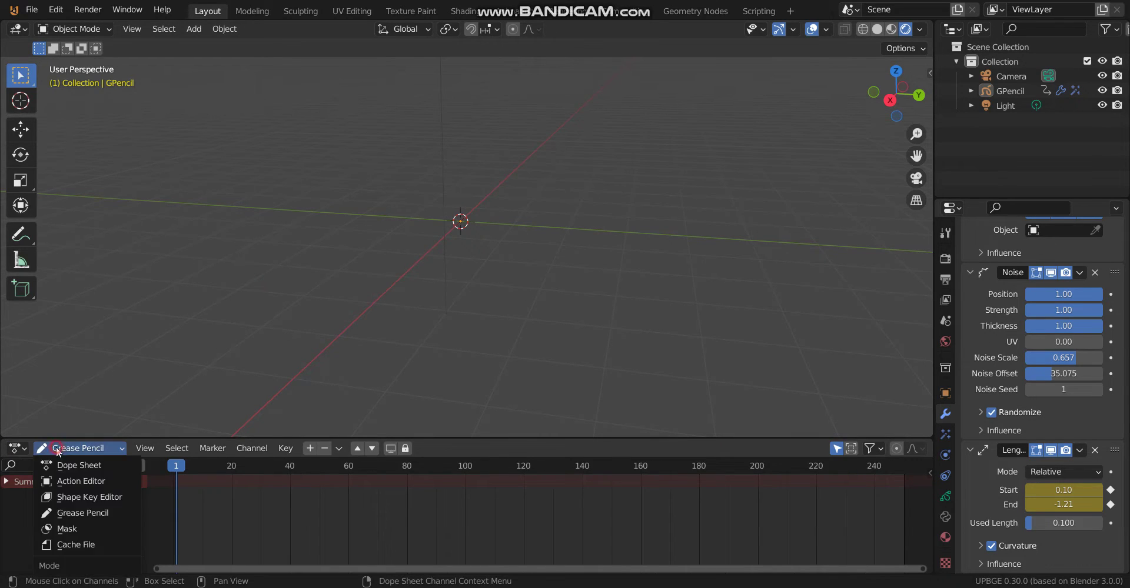
pyautogui.click(65, 464)
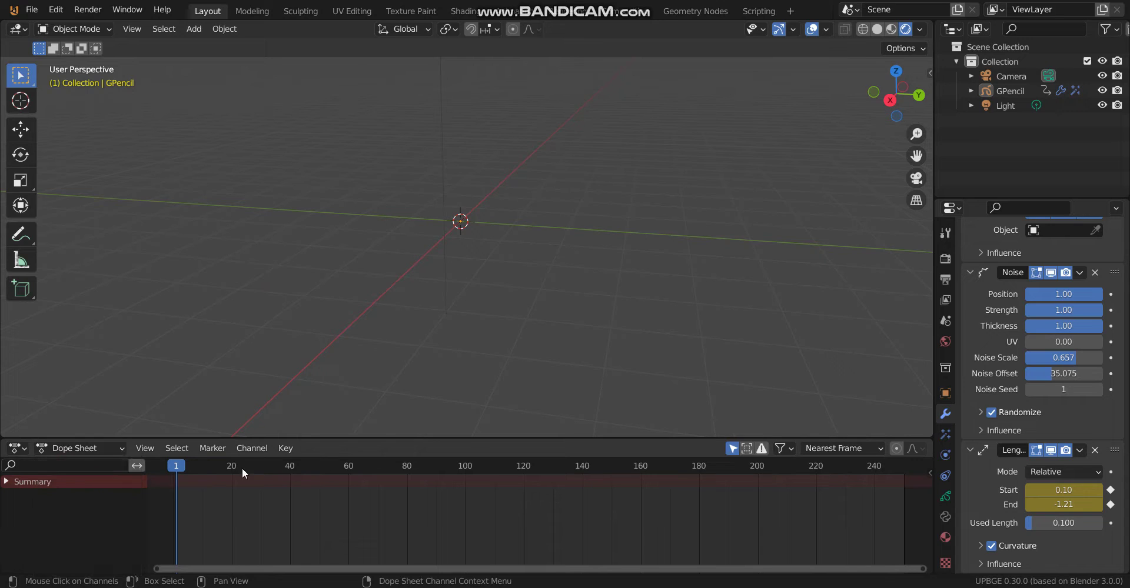
pyautogui.click(87, 449)
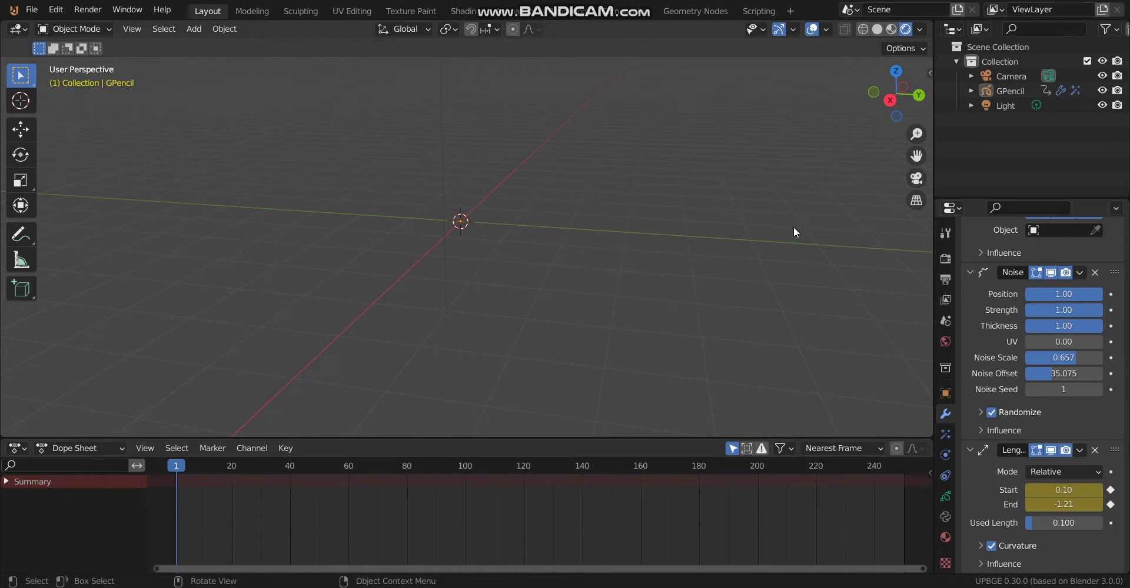
# - Select the GPencil object so its keyframes are listed in the Dope Sheet
pyautogui.click(72, 28)
pyautogui.click(1017, 89)
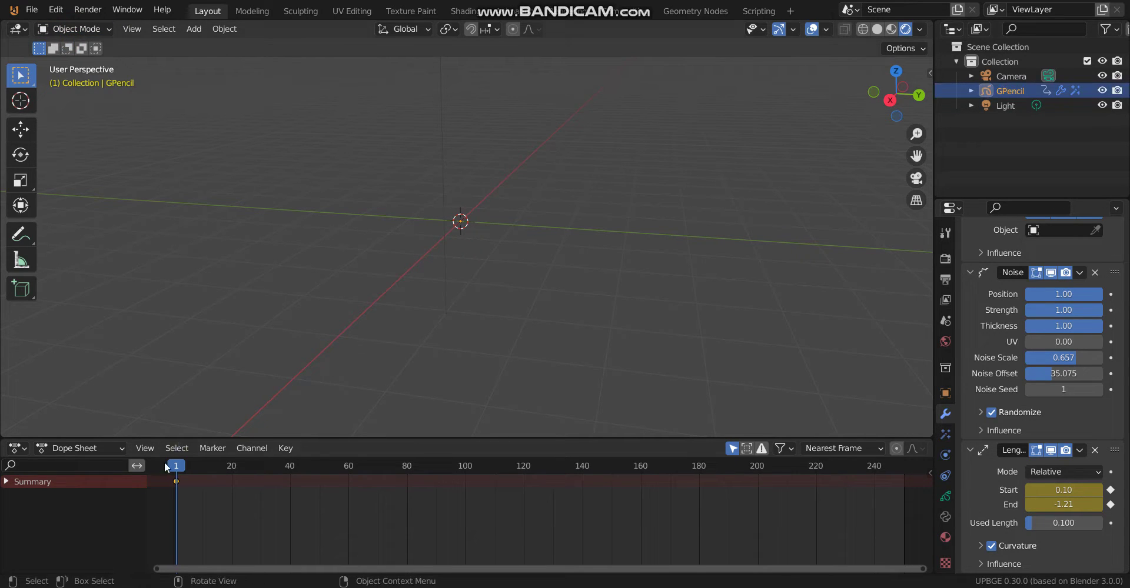
pyautogui.moveTo(176, 471); pyautogui.dragTo(233, 476)
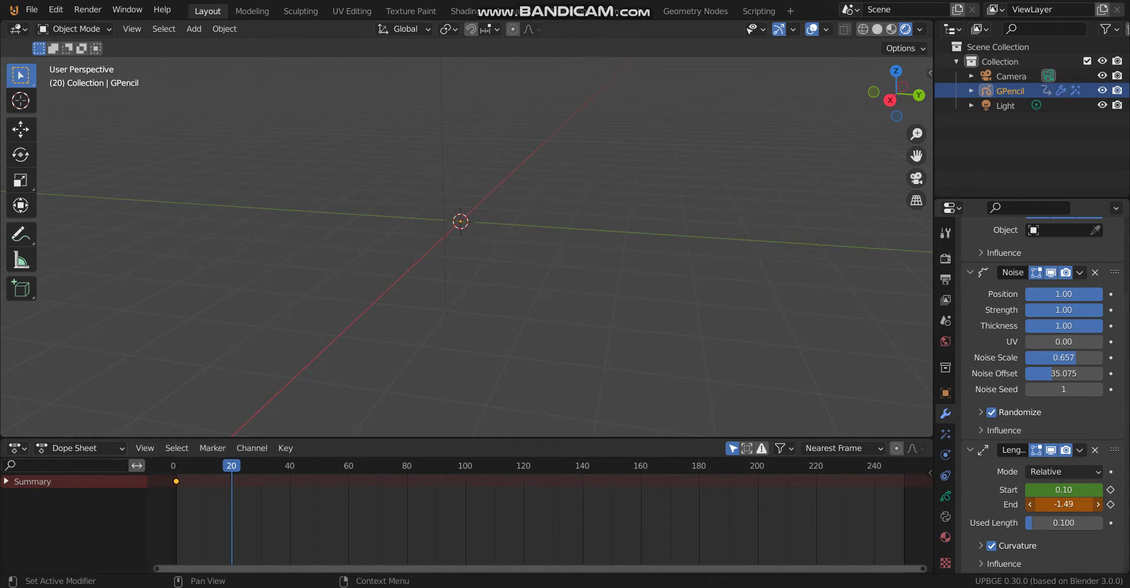
pyautogui.moveTo(1063, 504)
pyautogui.mouseDown()
pyautogui.moveTo(1085, 504)
pyautogui.moveTo(1058, 506)
pyautogui.mouseUp()
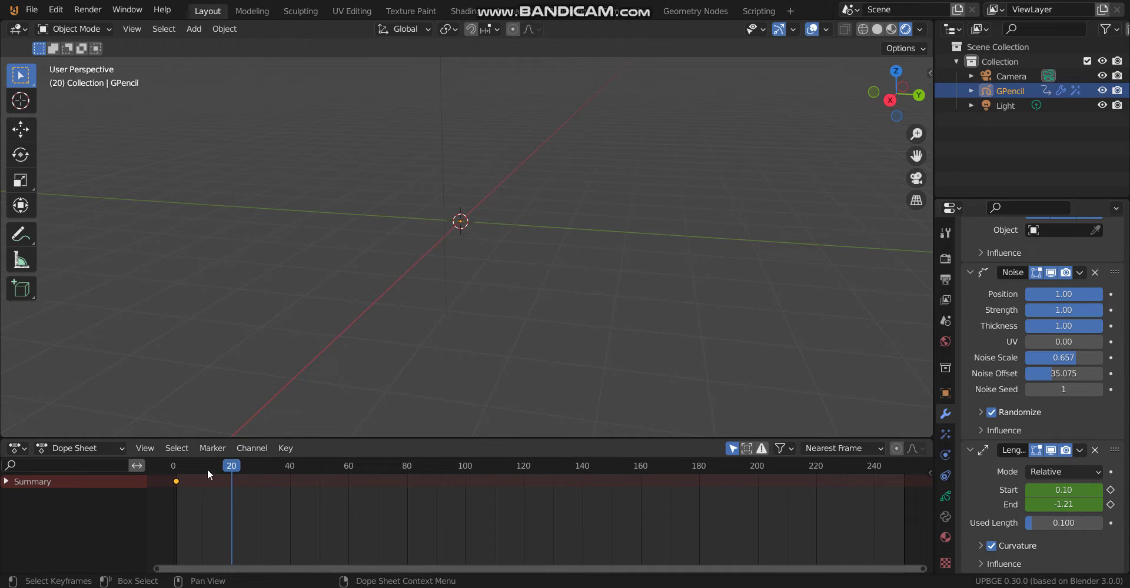
pyautogui.moveTo(1063, 505)
pyautogui.mouseDown()
pyautogui.moveTo(1084, 504)
pyautogui.moveTo(1051, 490)
pyautogui.mouseUp()
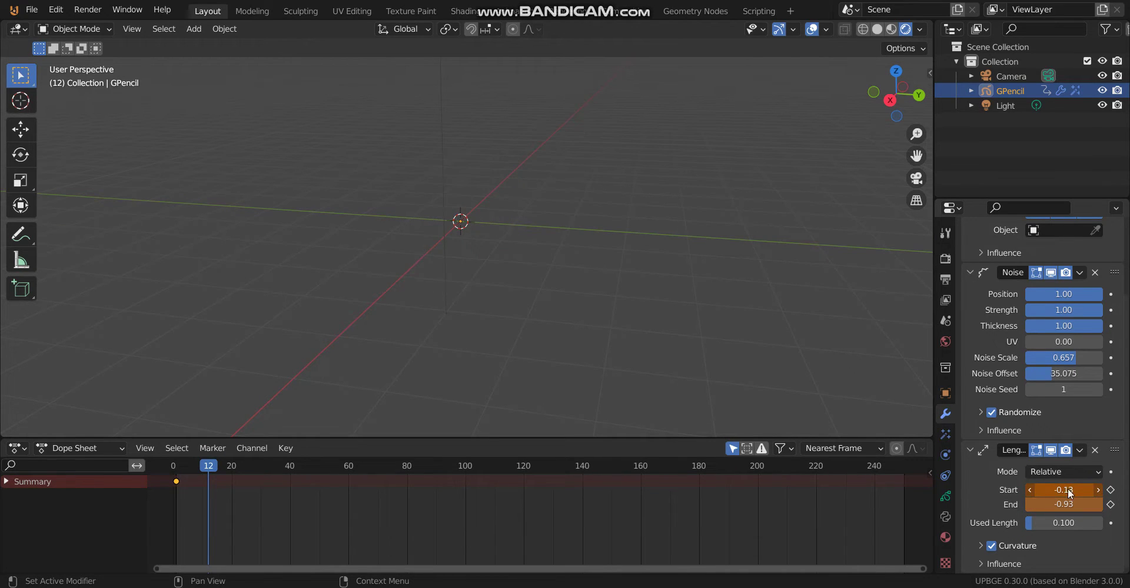
# - Lower the Length modifier's Start to -0.10 at frame 1 and replace its keyframe
pyautogui.click(179, 468)
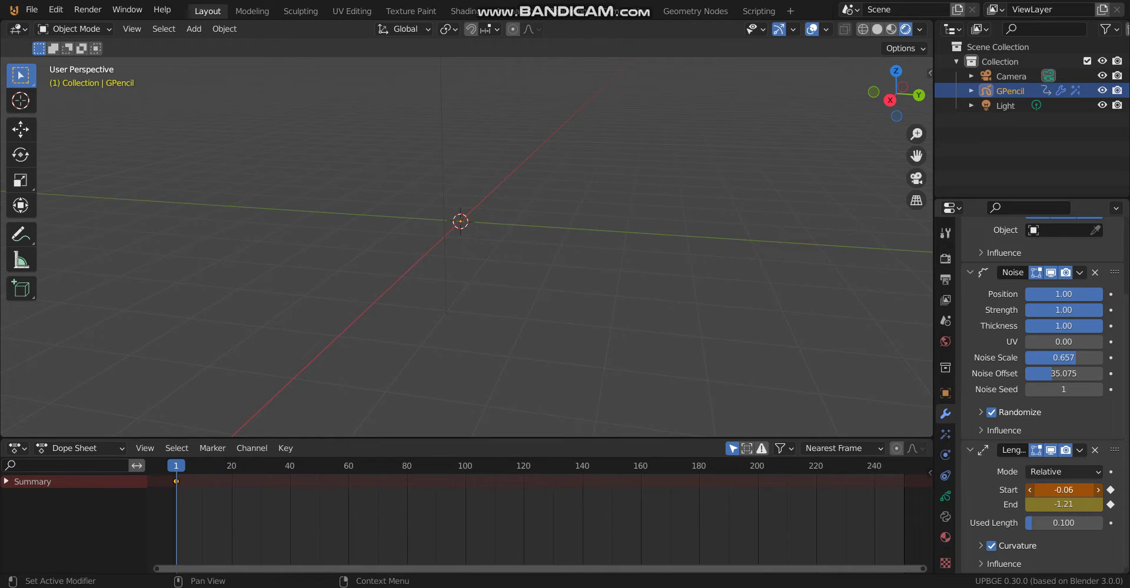
pyautogui.rightClick(1071, 492)
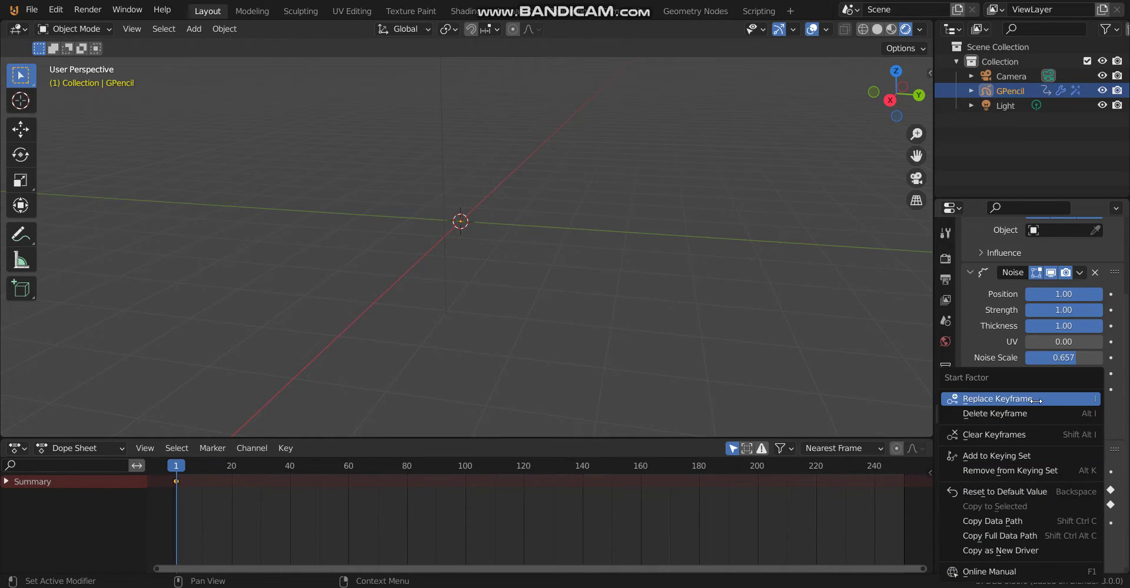
pyautogui.click(1000, 395)
# - At frame 20, set the Length modifier's Start to 0.03 and End to -0.78, and keyframe both values
pyautogui.moveTo(190, 467); pyautogui.dragTo(194, 467)
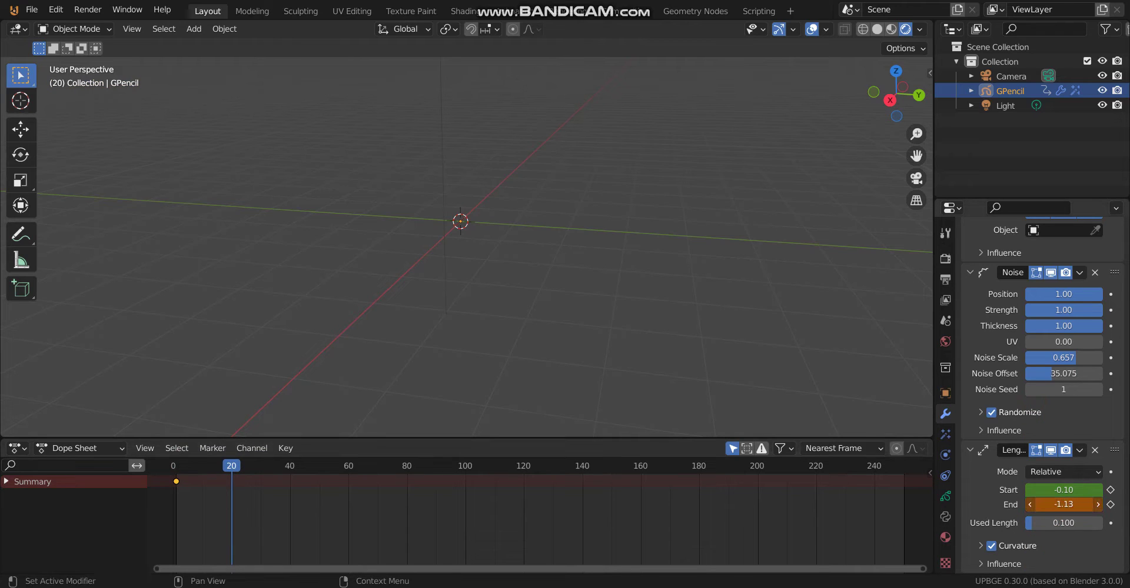
pyautogui.moveTo(1048, 505)
pyautogui.mouseDown()
pyautogui.moveTo(1061, 505)
pyautogui.moveTo(1048, 506)
pyautogui.moveTo(1051, 490)
pyautogui.moveTo(1068, 492)
pyautogui.mouseUp()
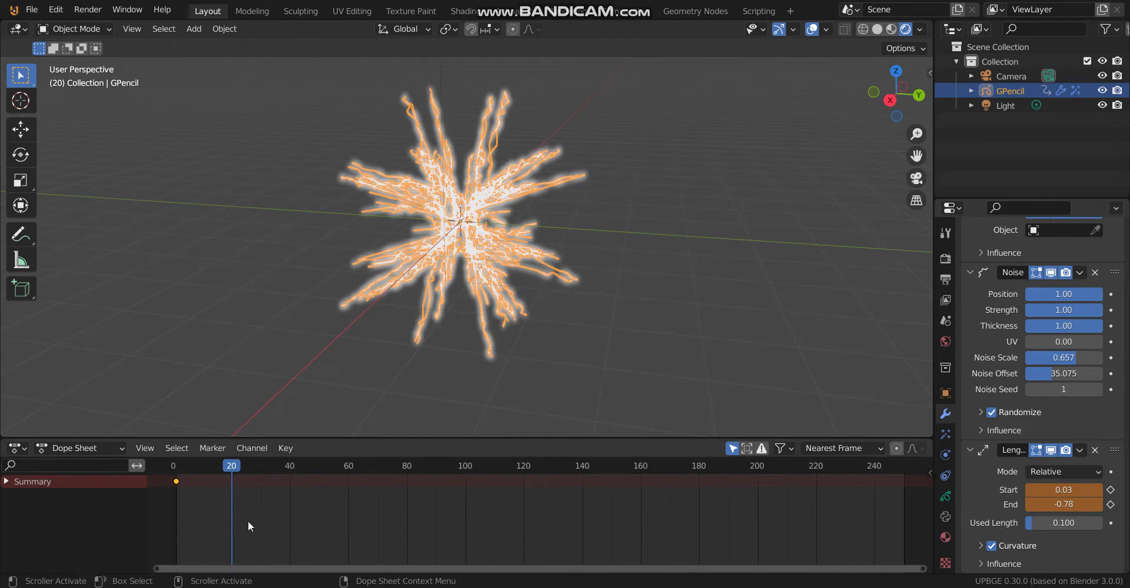
pyautogui.rightClick(1079, 489)
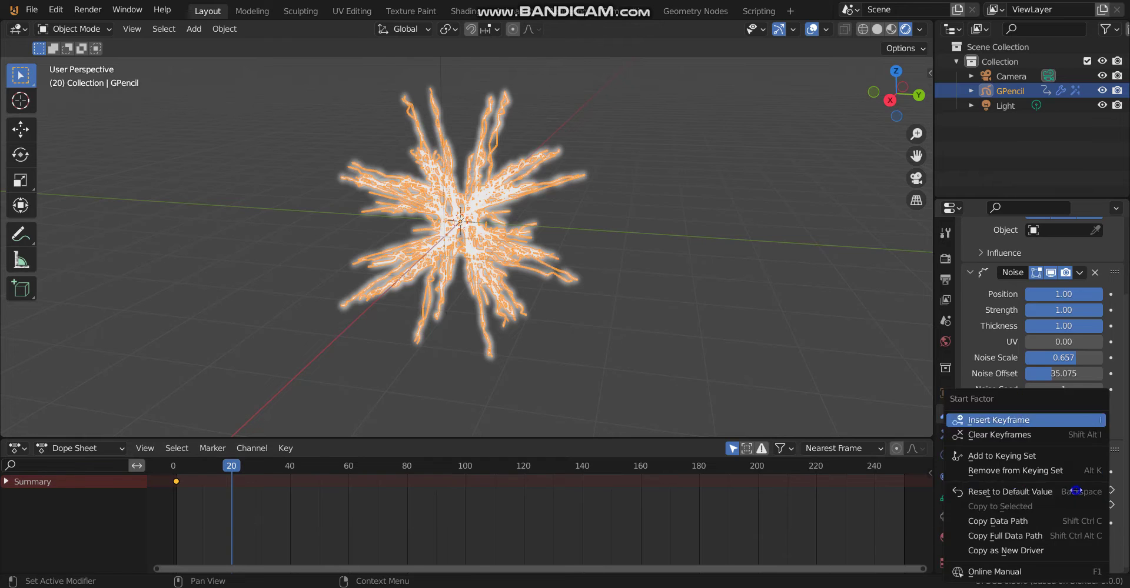
pyautogui.click(1058, 421)
pyautogui.rightClick(1059, 504)
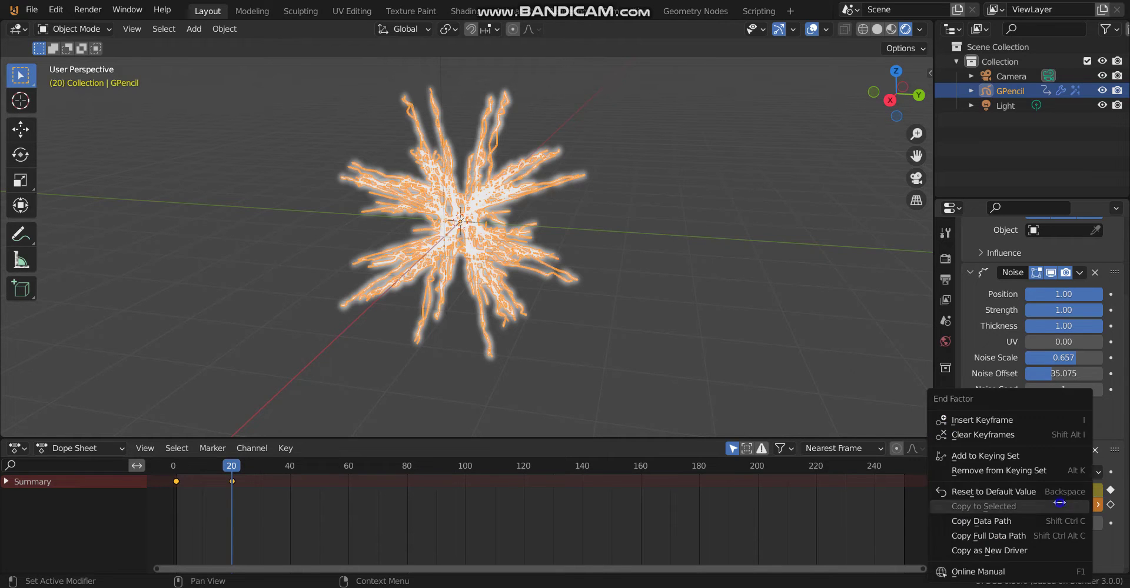
pyautogui.click(1001, 419)
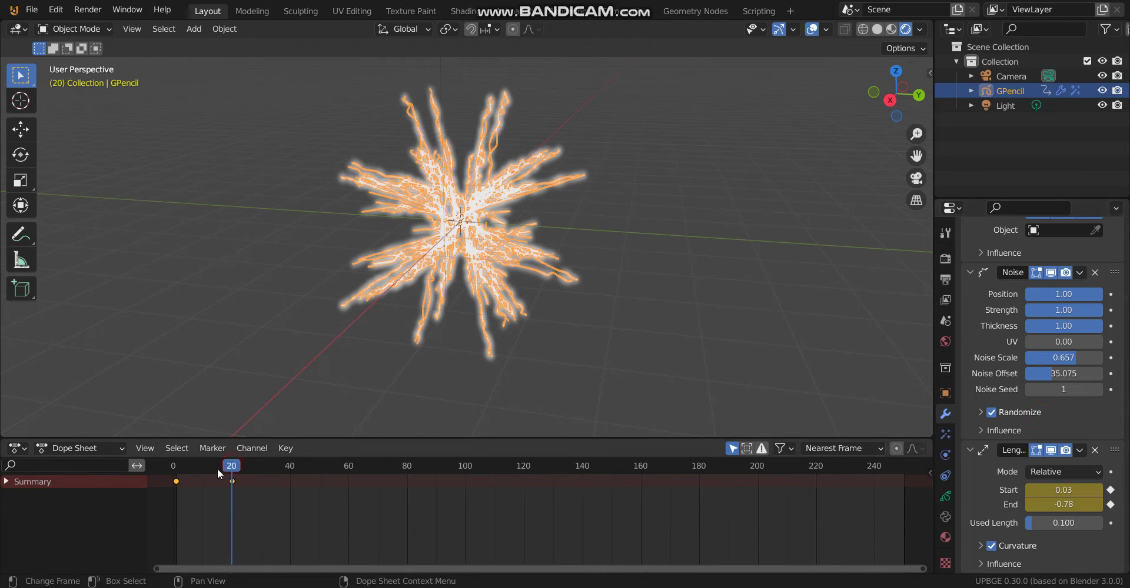
# - Return to frame 1, set the Length modifier's Start to 0.01 and replace its keyframe
pyautogui.moveTo(217, 469); pyautogui.dragTo(178, 489)
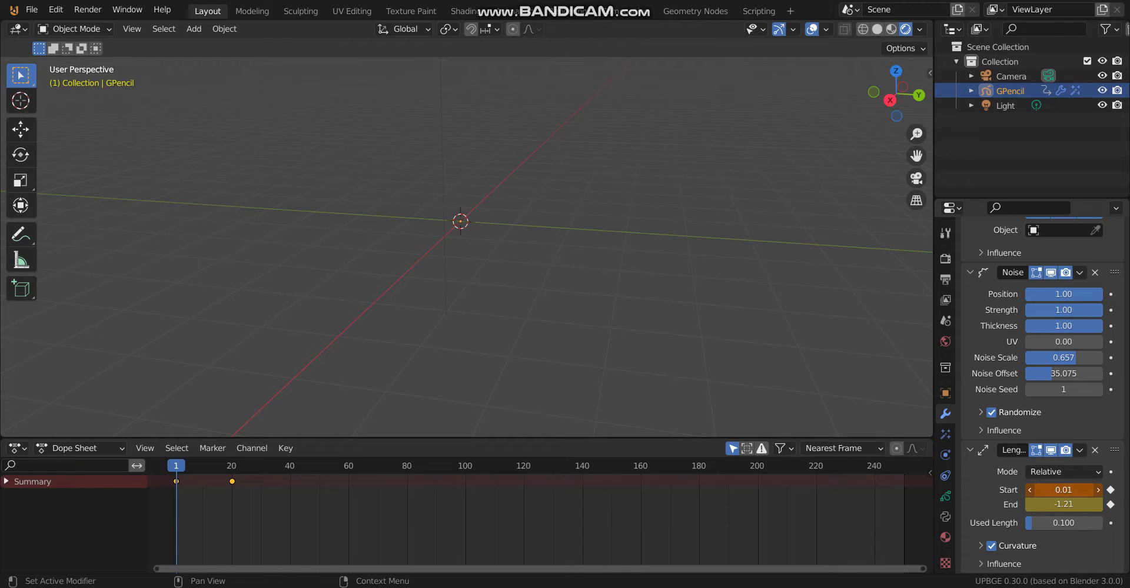
pyautogui.rightClick(1050, 489)
pyautogui.click(977, 397)
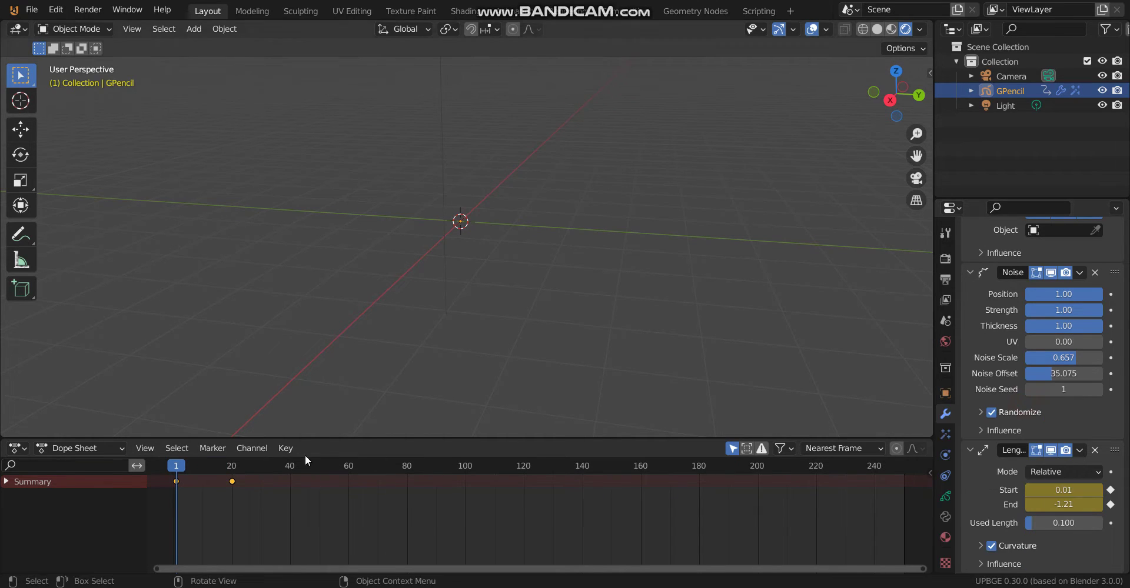
# - At frame 120, raise the Length modifier's End to -0.07 and insert a keyframe for it
pyautogui.moveTo(171, 474); pyautogui.dragTo(518, 476)
pyautogui.moveTo(1060, 504); pyautogui.dragTo(1117, 504)
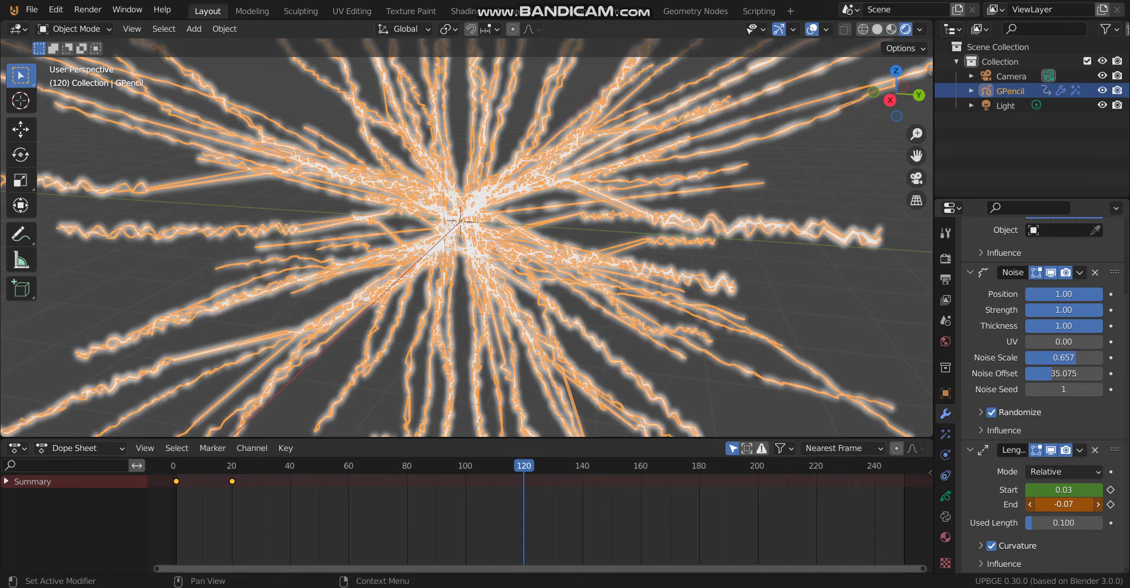
pyautogui.rightClick(1062, 505)
pyautogui.click(1000, 421)
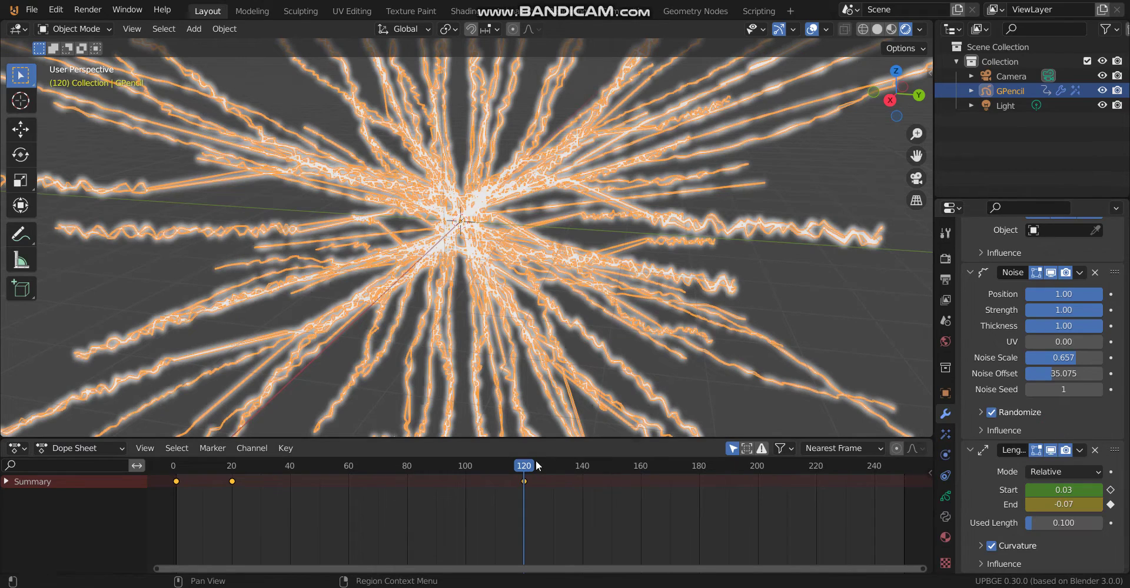
# - At frame 38, insert a keyframe for the Length modifier's current Start value
pyautogui.moveTo(472, 465)
pyautogui.mouseDown()
pyautogui.moveTo(200, 467)
pyautogui.moveTo(284, 468)
pyautogui.moveTo(232, 484)
pyautogui.moveTo(284, 482)
pyautogui.mouseUp()
pyautogui.rightClick(1064, 490)
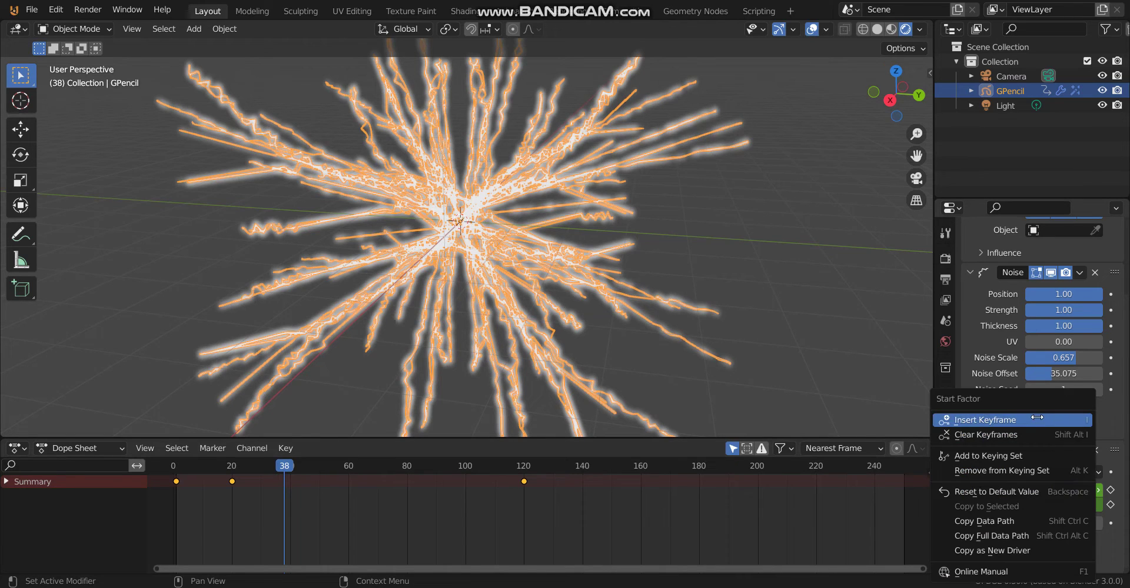
pyautogui.click(988, 420)
# - At frame 88, lower the Length modifier's Start to -0.51 and insert a keyframe for it
pyautogui.moveTo(300, 467); pyautogui.dragTo(432, 478)
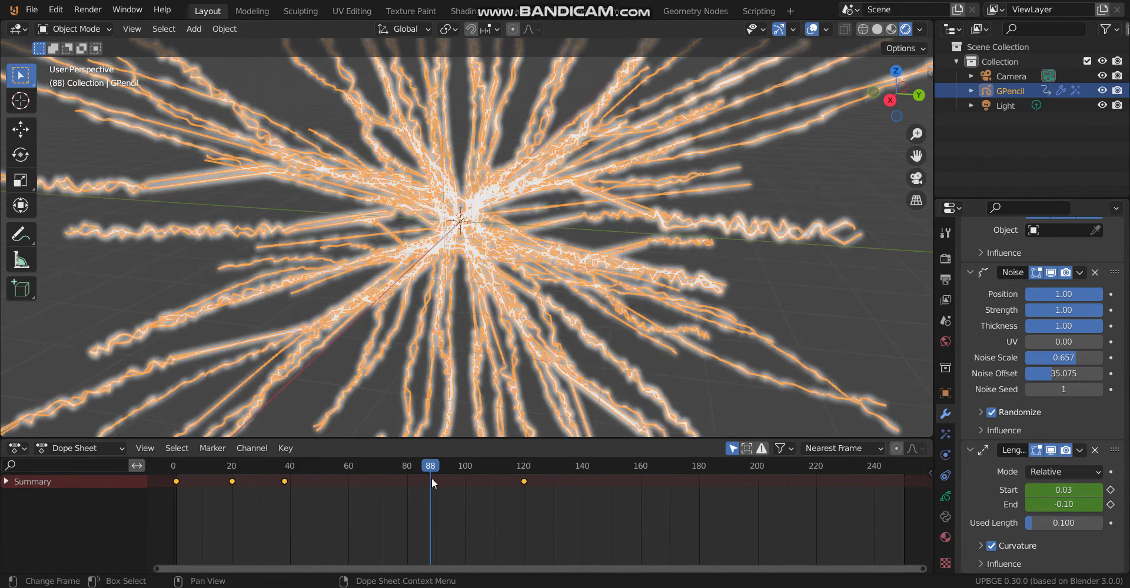
pyautogui.moveTo(1064, 489); pyautogui.dragTo(1000, 489)
pyautogui.rightClick(1059, 490)
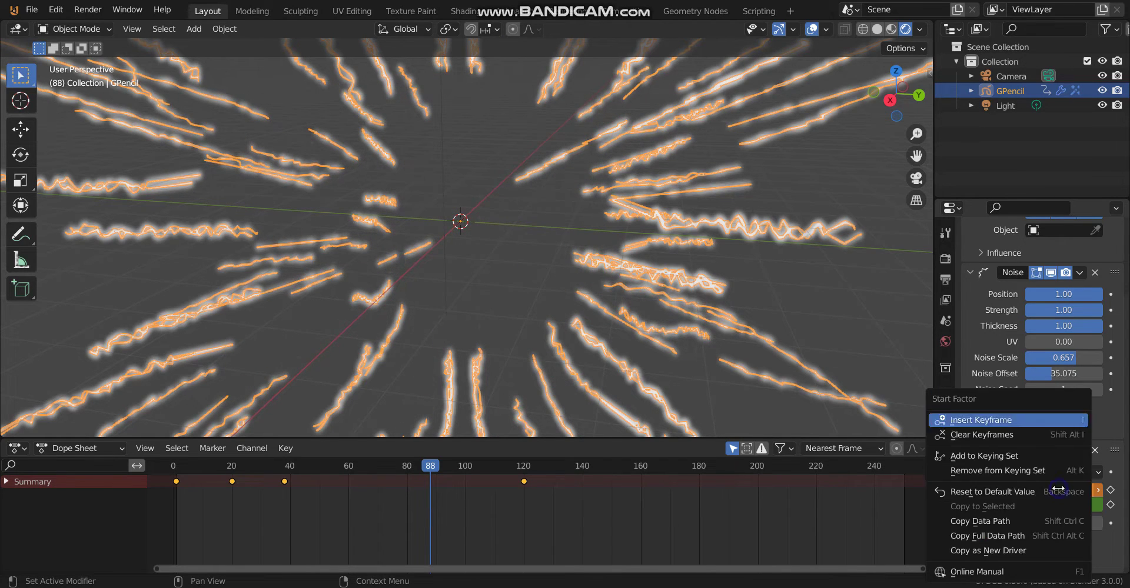
pyautogui.click(1046, 422)
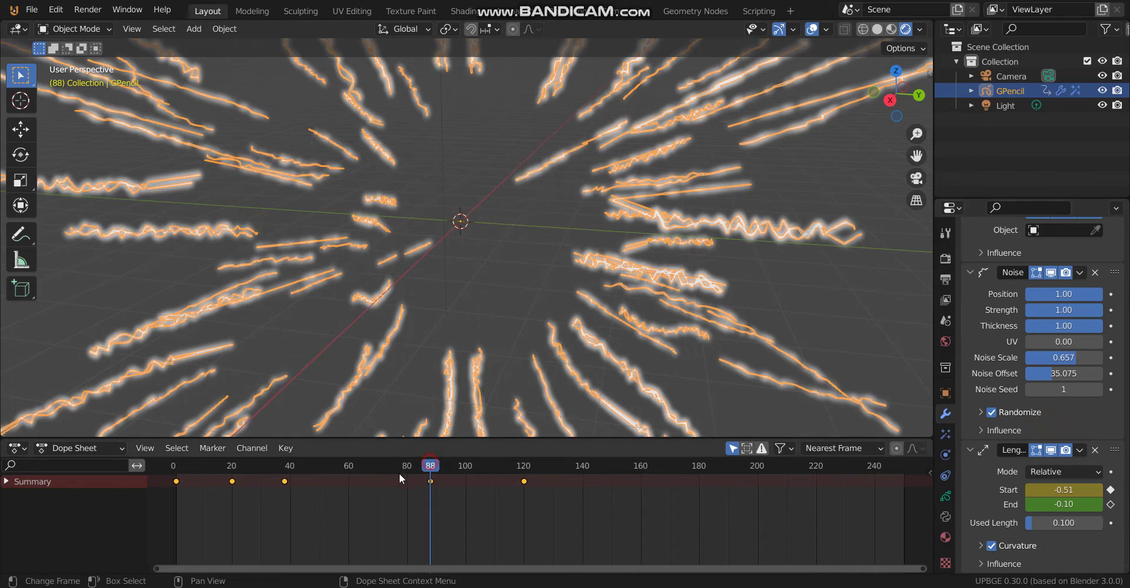
# - Play the burst animation from near the first frame to check how the strokes grow and move outward
pyautogui.moveTo(399, 473); pyautogui.dragTo(179, 490)
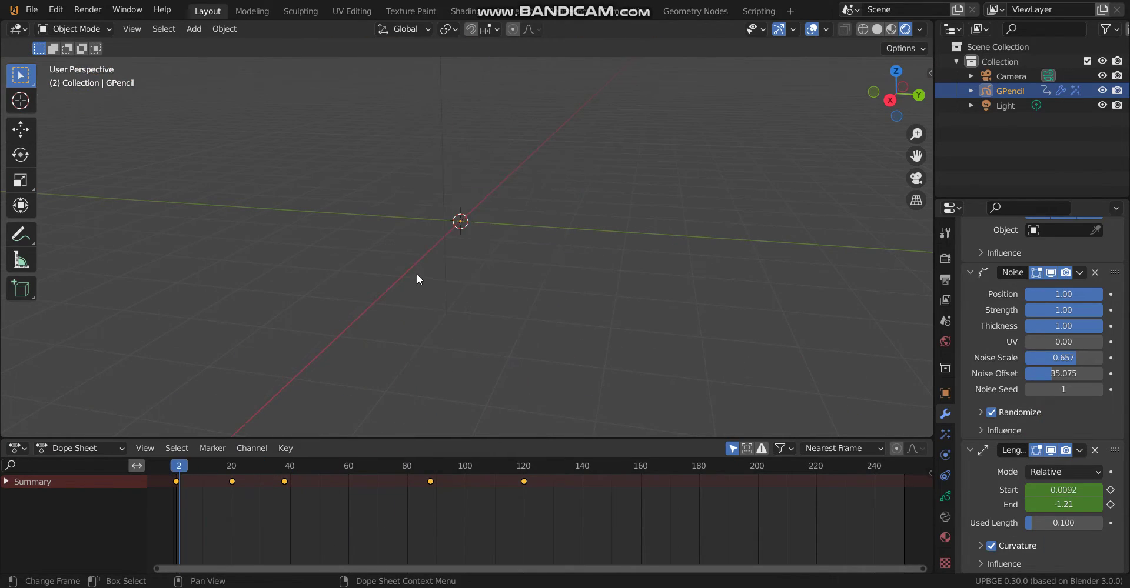
pyautogui.press('space')
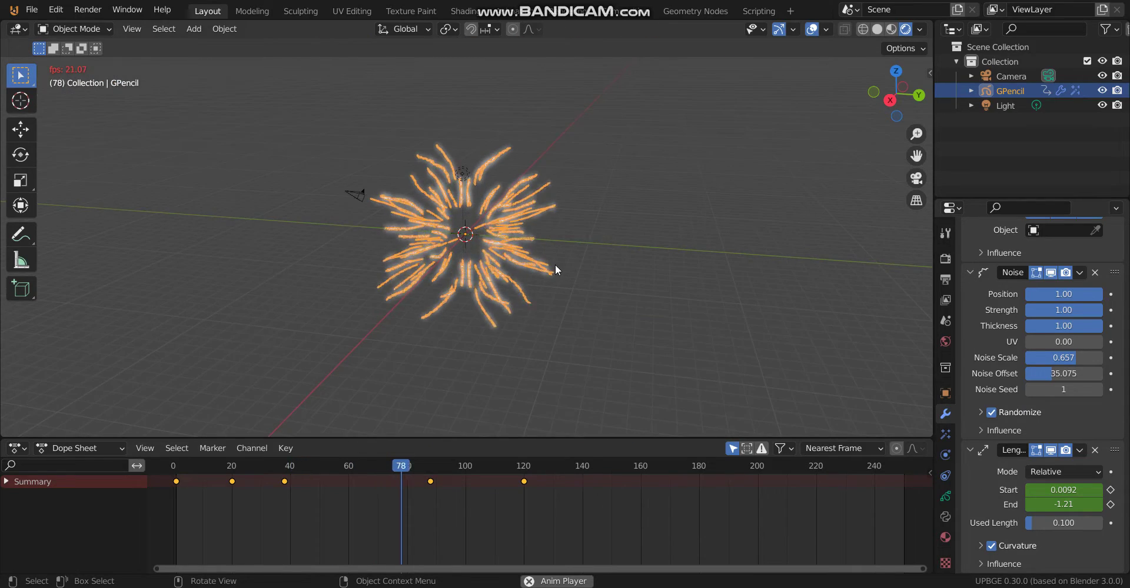
pyautogui.scroll(5, 555, 264)
pyautogui.press('space')
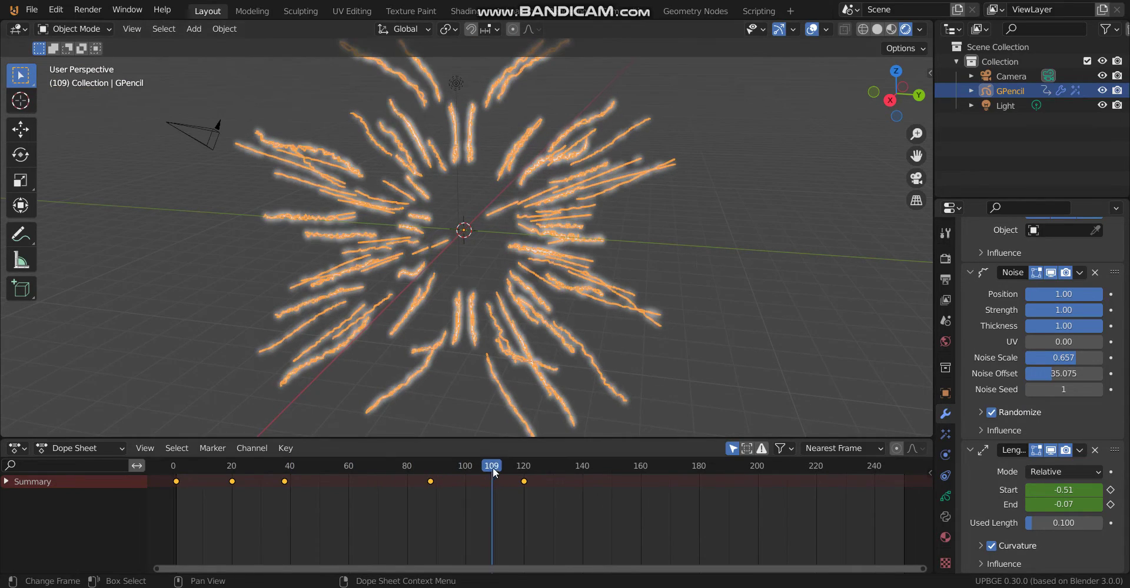
# - At frame 120, lower the Length modifier's Start until the strokes vanish, keyframe it, and play the animation from frame 1
pyautogui.moveTo(492, 467); pyautogui.dragTo(523, 471)
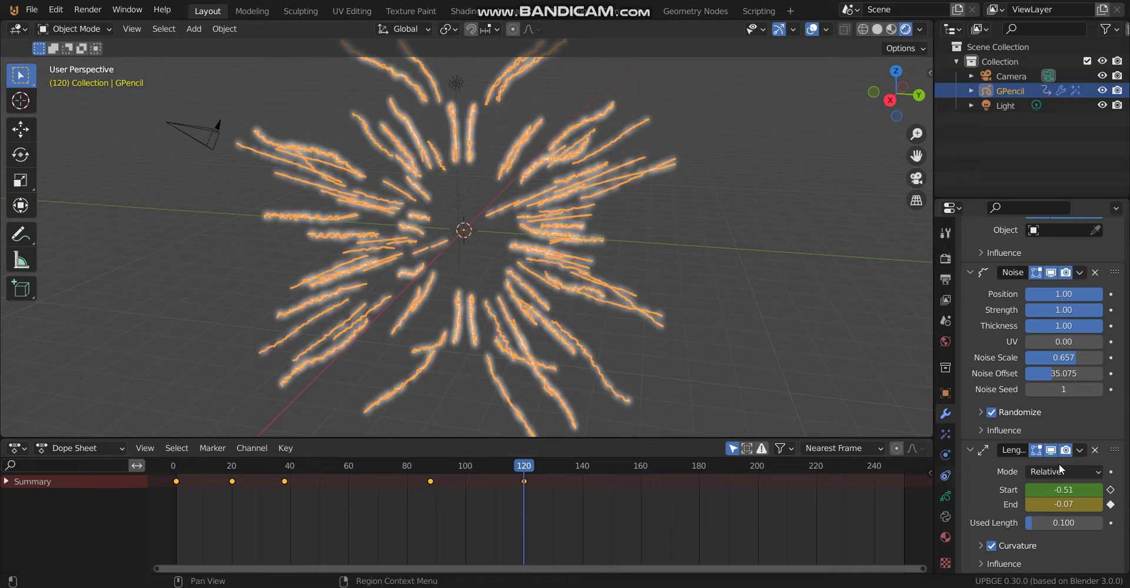
pyautogui.moveTo(1063, 490); pyautogui.dragTo(992, 490)
pyautogui.rightClick(1075, 493)
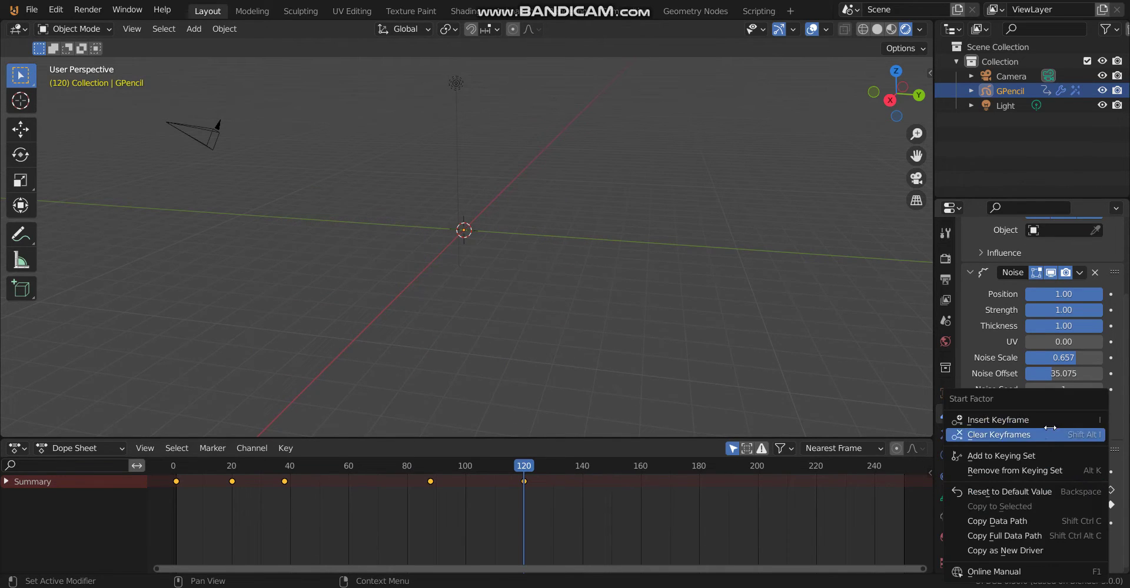
pyautogui.click(995, 419)
pyautogui.click(173, 475)
pyautogui.press('space')
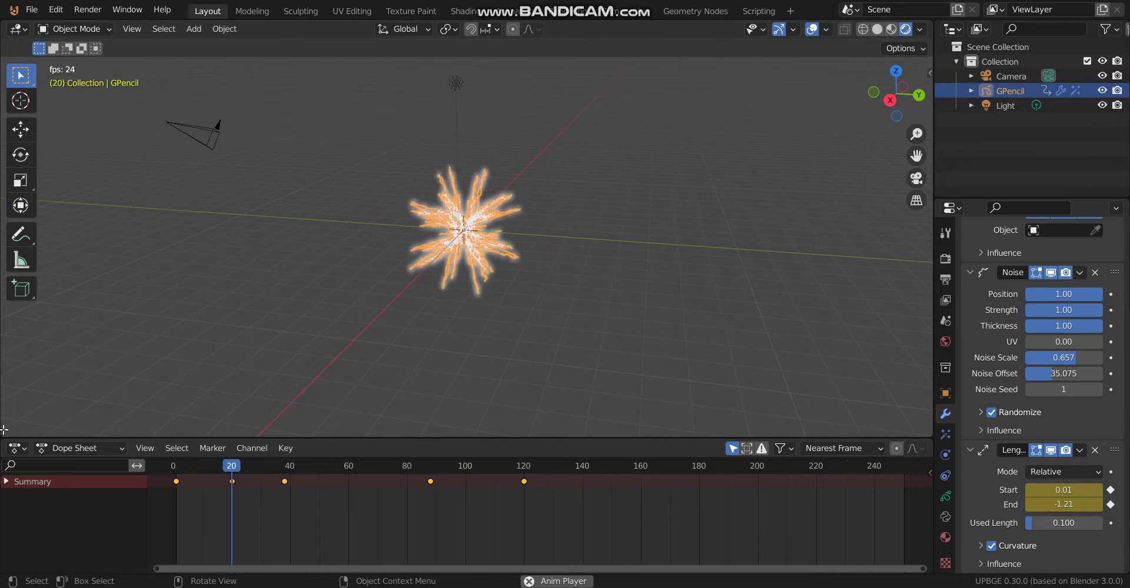
# - Split the 3D viewport horizontally, enlarge the lower area and change it to the Logic Bricks Editor
pyautogui.moveTo(11, 416); pyautogui.dragTo(383, 353)
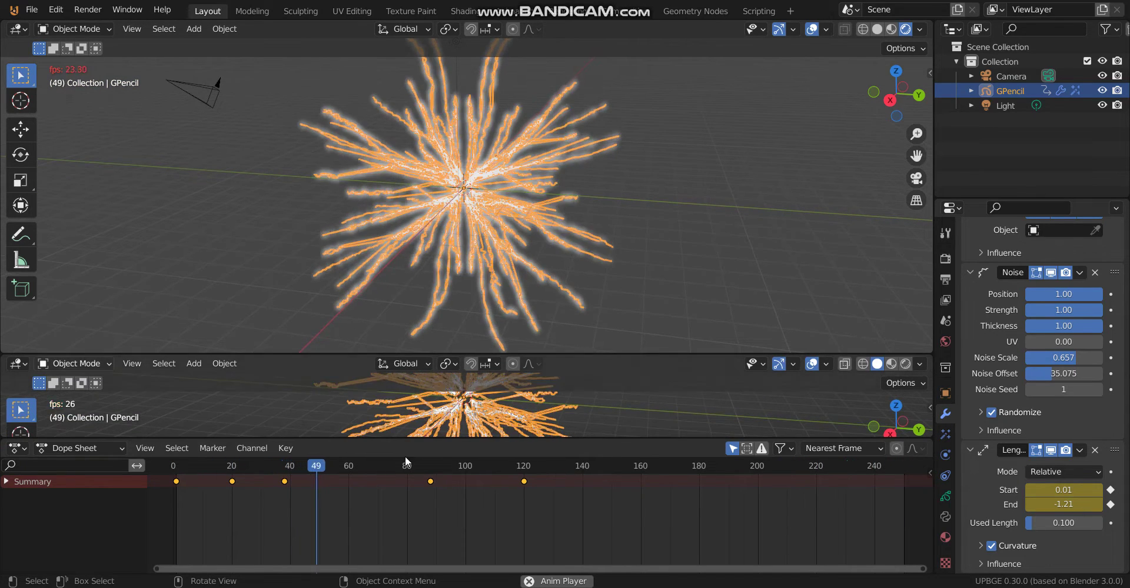
pyautogui.moveTo(436, 439); pyautogui.dragTo(355, 496)
pyautogui.click(18, 364)
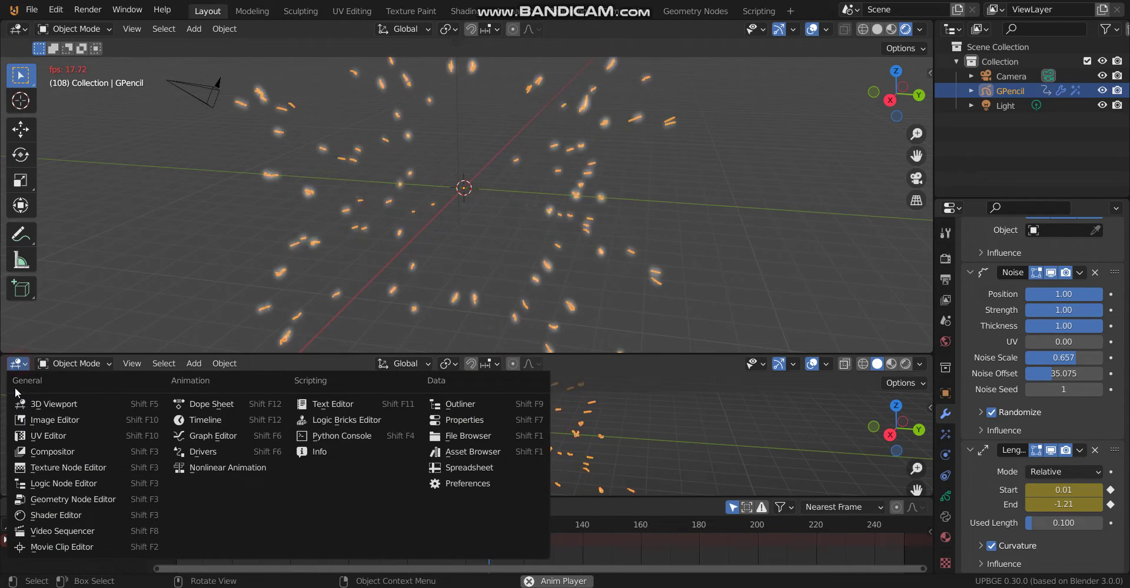
pyautogui.click(383, 422)
# - Add an Always sensor and an Action actuator to the GPencil object
pyautogui.click(168, 399)
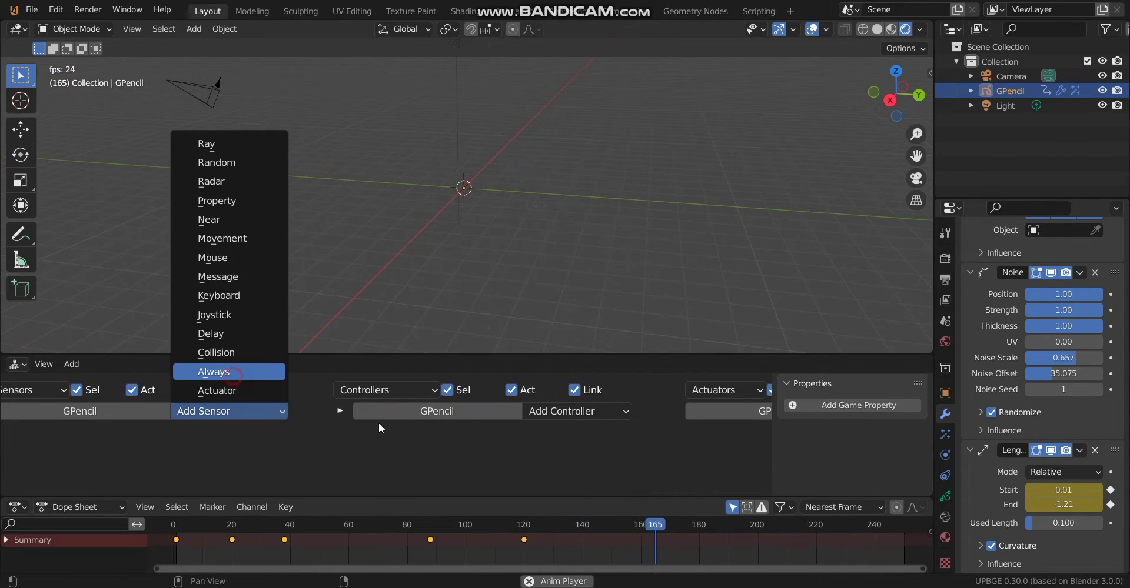
pyautogui.click(217, 371)
pyautogui.scroll(-2, 534, 391)
pyautogui.click(485, 393)
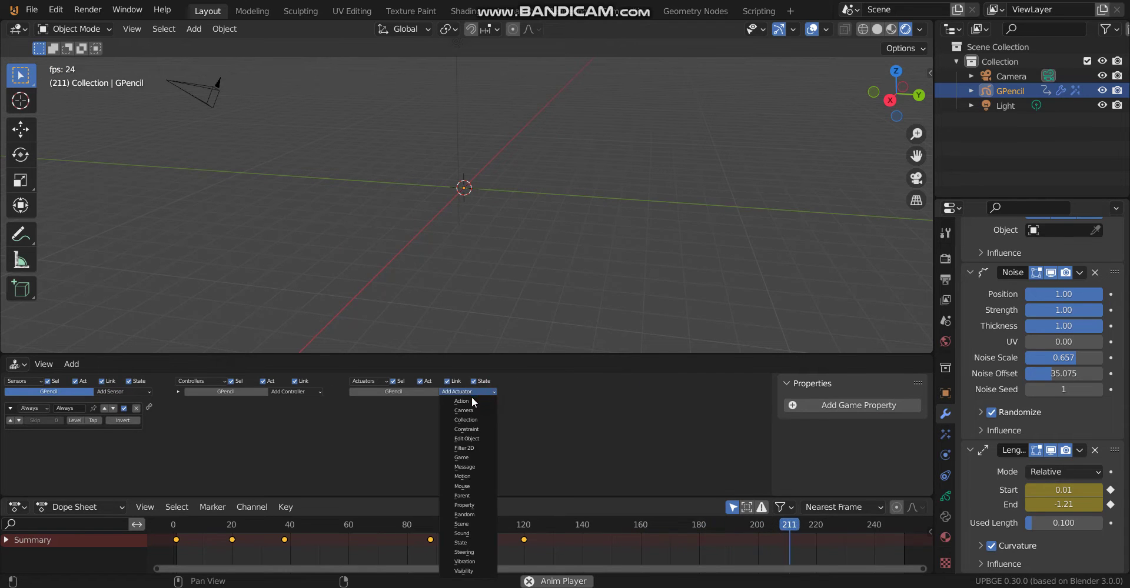
pyautogui.click(459, 401)
# - Set the Action actuator to GPencilAction with start frame 1, end frame 120 and the Loop End play mode
pyautogui.click(419, 429)
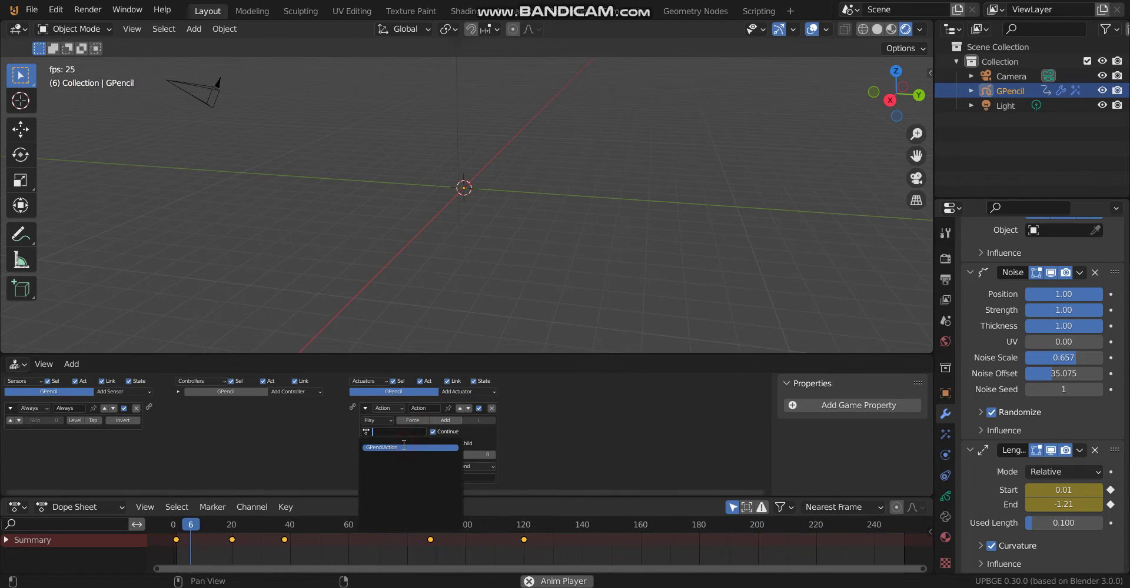
pyautogui.click(406, 444)
pyautogui.click(382, 444)
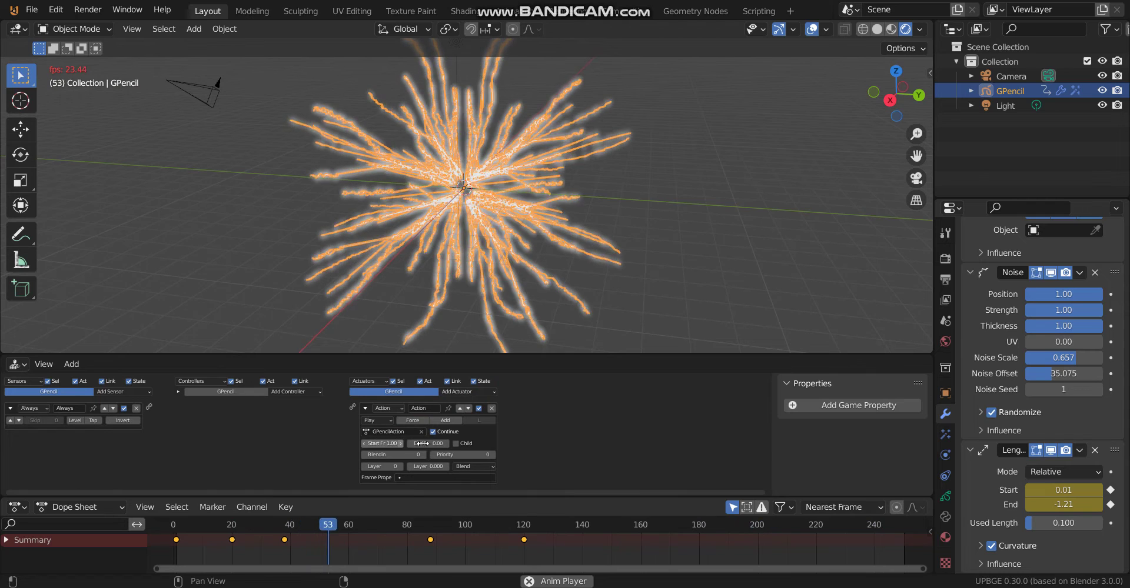
pyautogui.write('1')
pyautogui.press('Tab')
pyautogui.write('120')
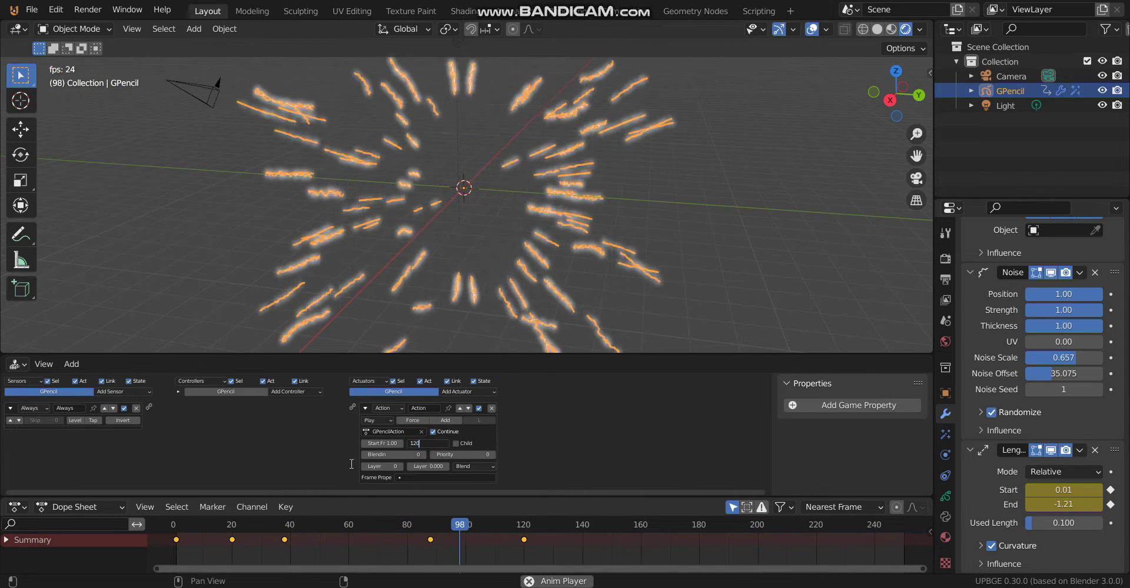
pyautogui.press('Return')
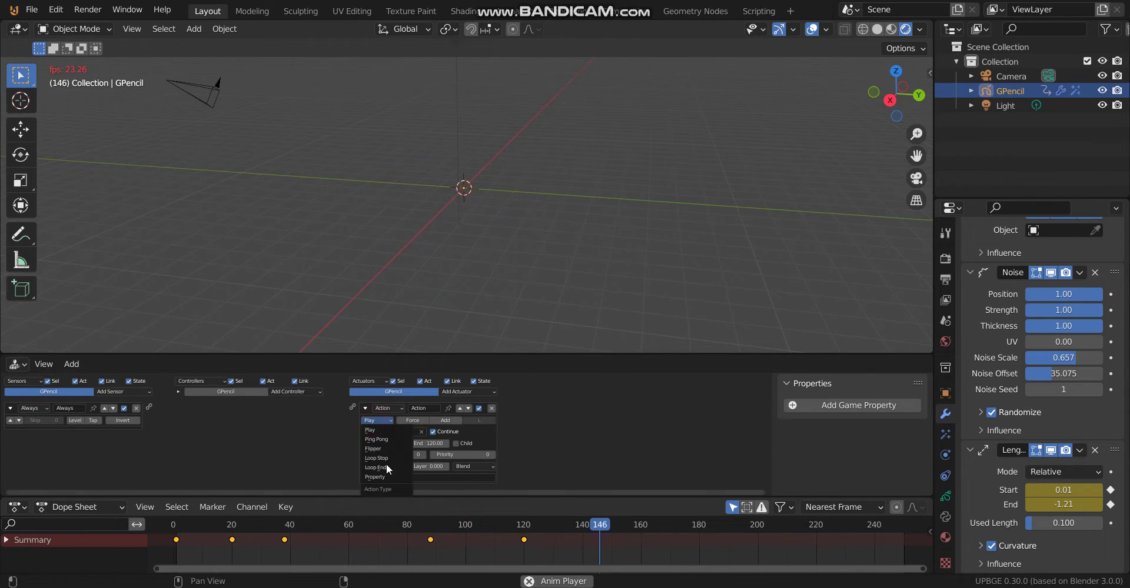
# - Link the Always sensor to the Action actuator through an And controller, and stop playback at frame 1
pyautogui.moveTo(352, 406); pyautogui.dragTo(150, 405)
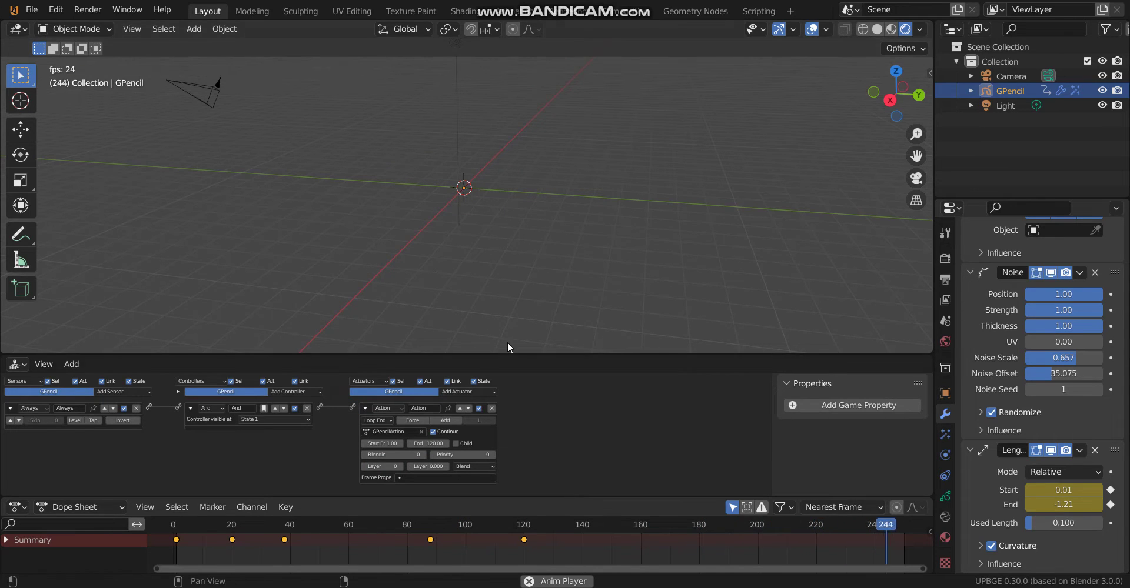
pyautogui.press('space')
pyautogui.click(176, 525)
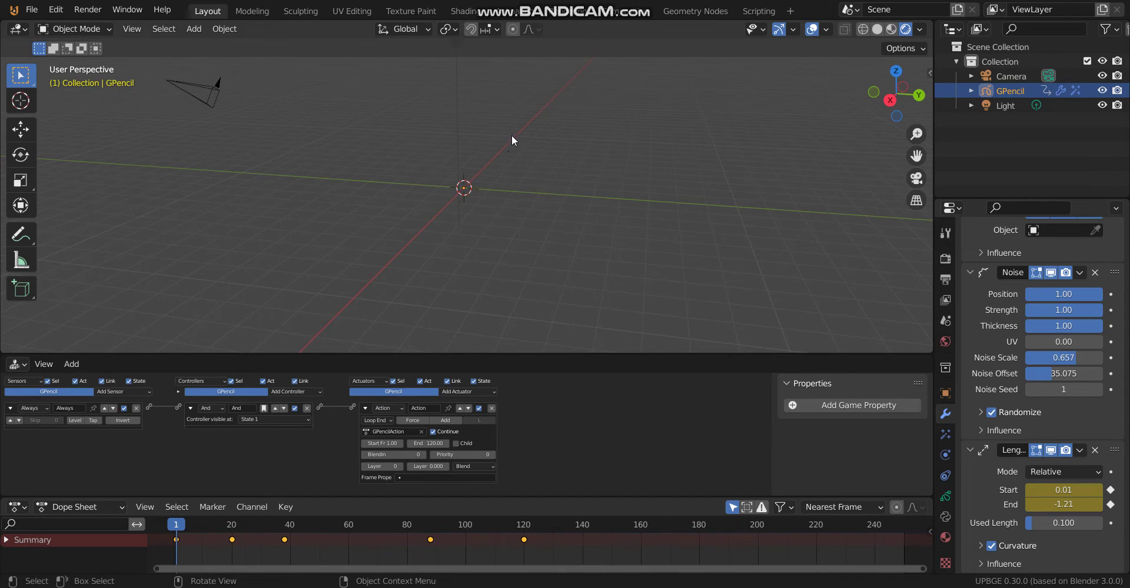
# - Run the game engine preview to check the looping burst in the viewport, and exit it
pyautogui.press('p')
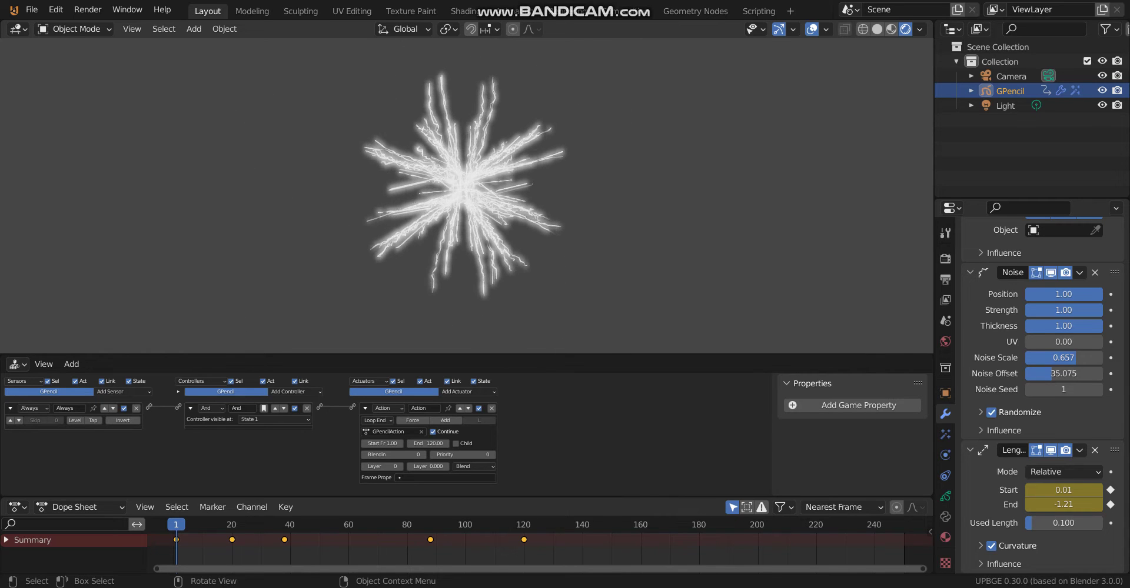
pyautogui.press('Escape')
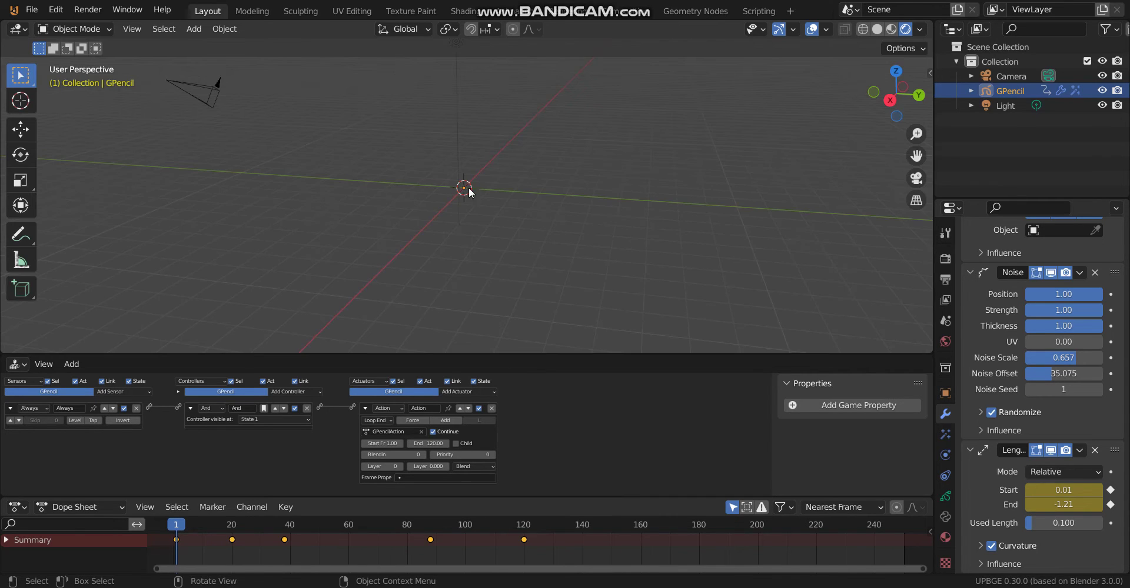
# - Insert a keyframe at frame 30 that holds the Length modifier's current Start value
pyautogui.moveTo(200, 521); pyautogui.dragTo(267, 541)
pyautogui.click(236, 542)
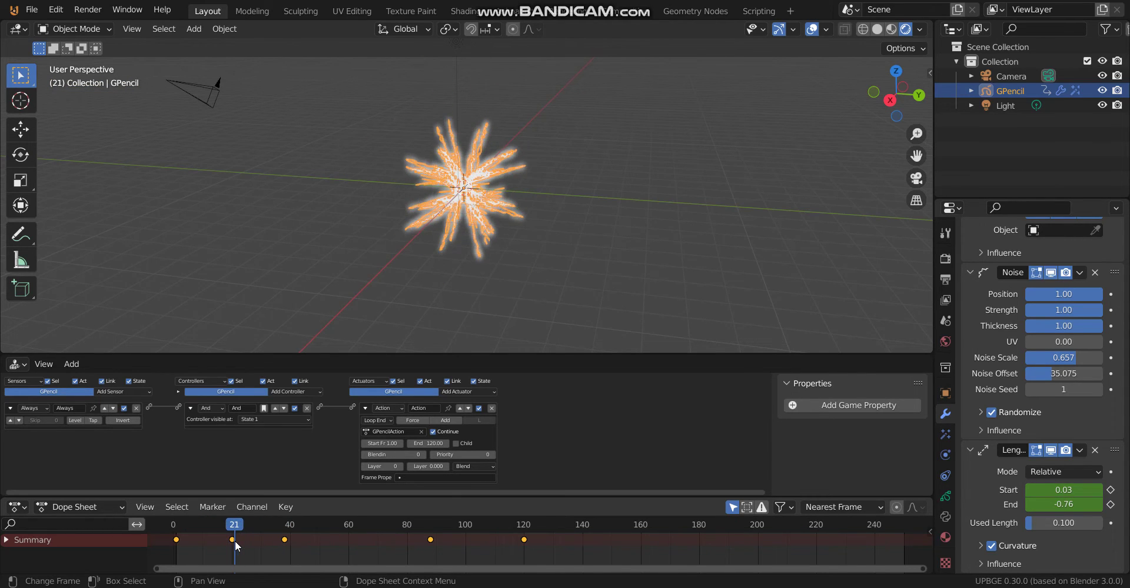
pyautogui.click(260, 542)
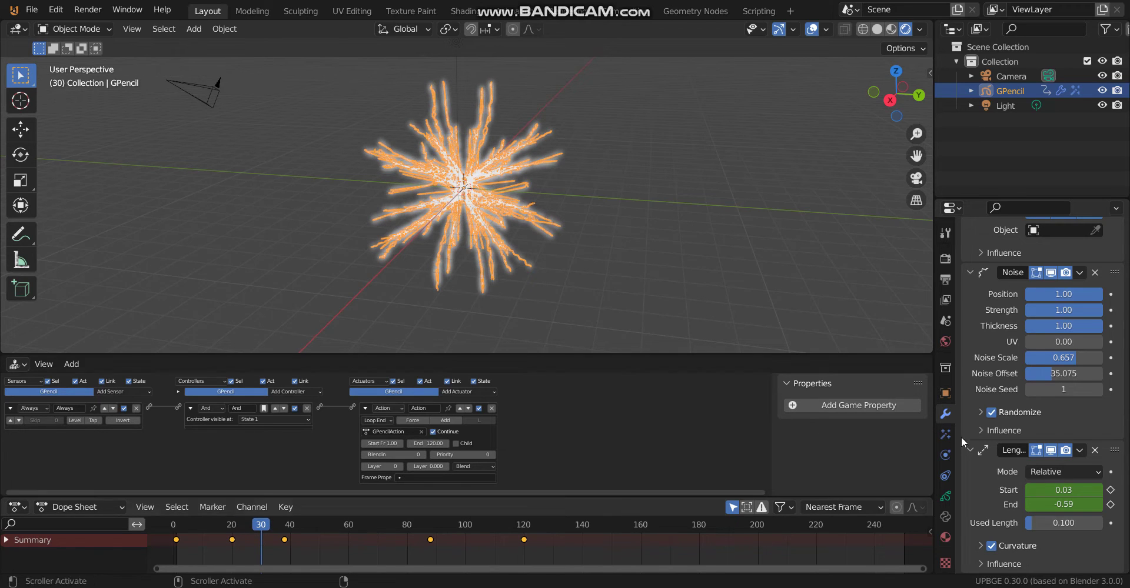
pyautogui.rightClick(1029, 492)
pyautogui.click(1043, 420)
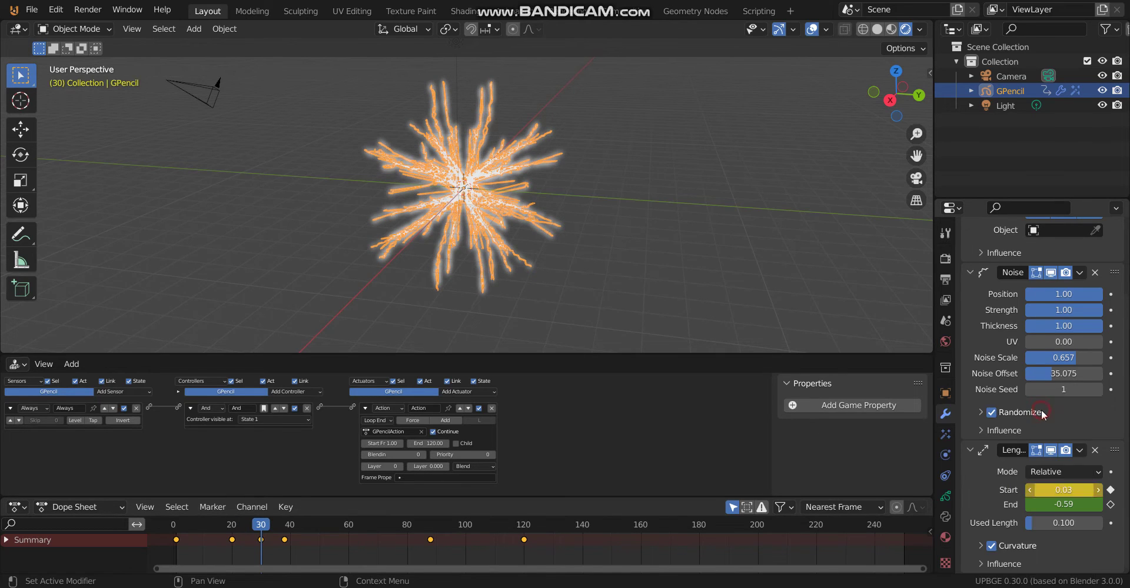
# - At frame 50, set the Length modifier's Start to -0.31 and keyframe it
pyautogui.click(273, 527)
pyautogui.moveTo(283, 526); pyautogui.dragTo(318, 526)
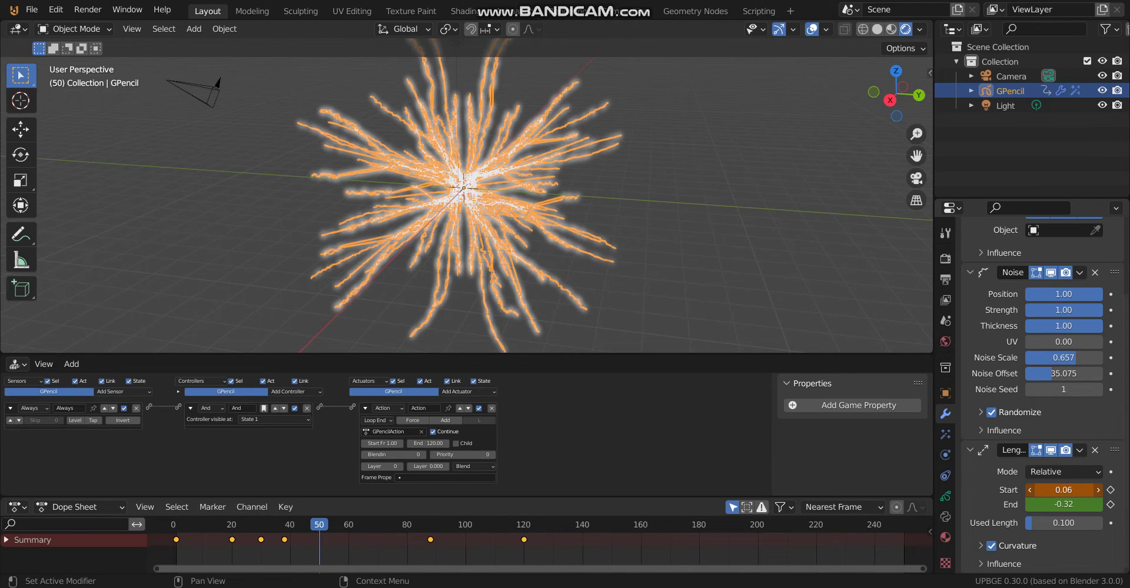
pyautogui.rightClick(1068, 490)
pyautogui.click(1015, 421)
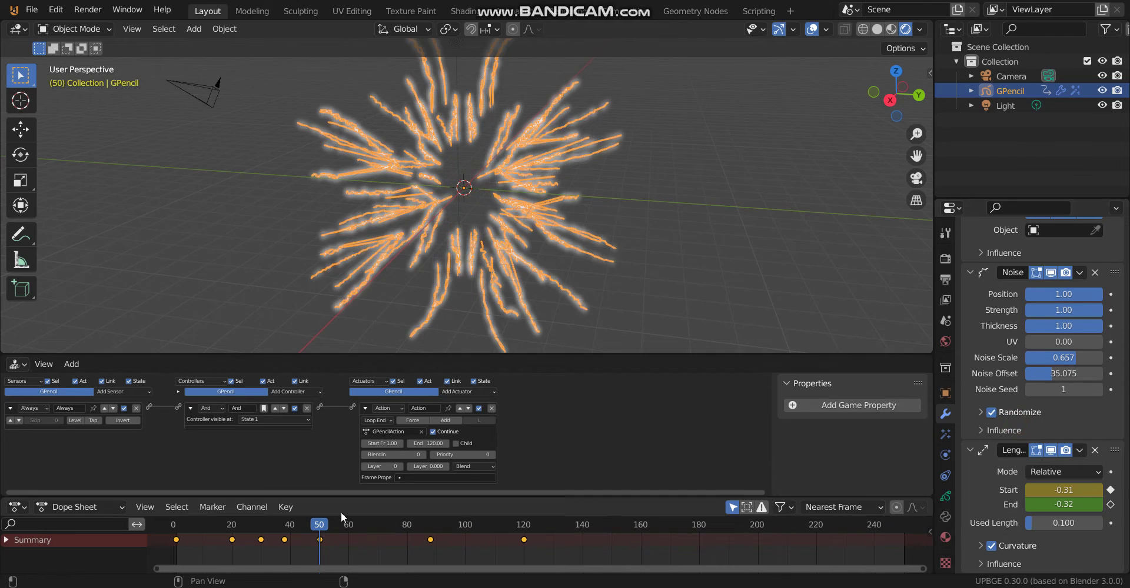
# - At frame 88, set the Length modifier's Start to -0.81 and replace its keyframe
pyautogui.moveTo(318, 529); pyautogui.dragTo(430, 539)
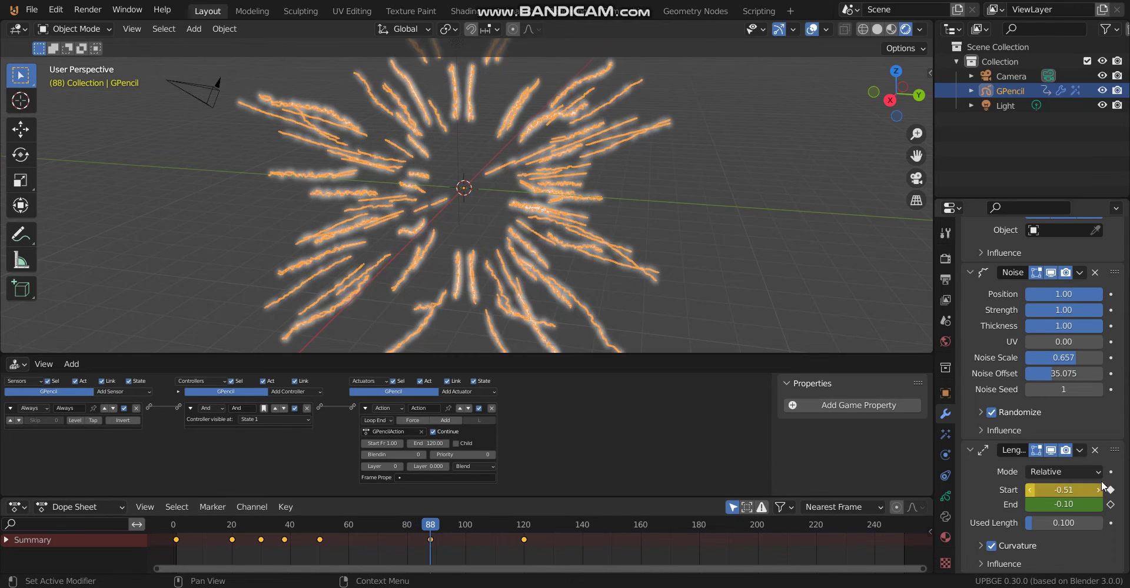
pyautogui.moveTo(1080, 489); pyautogui.dragTo(1045, 489)
pyautogui.rightClick(1078, 490)
pyautogui.click(1001, 401)
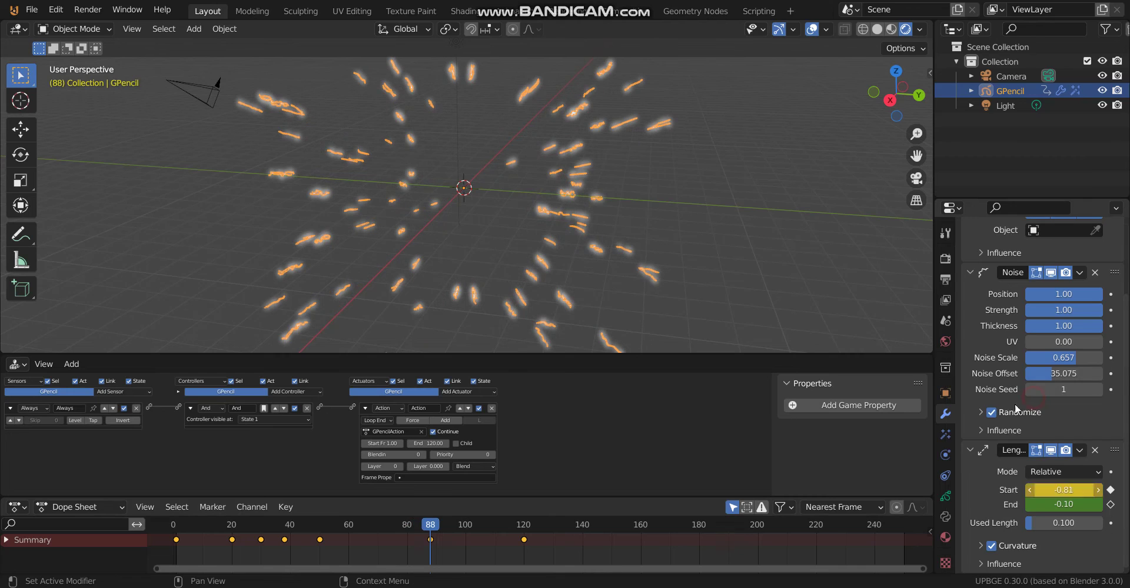
# - Return the timeline to its beginning, run the game engine preview to check the revised burst, and exit it
pyautogui.moveTo(454, 525)
pyautogui.mouseDown()
pyautogui.moveTo(496, 525)
pyautogui.moveTo(181, 536)
pyautogui.mouseUp()
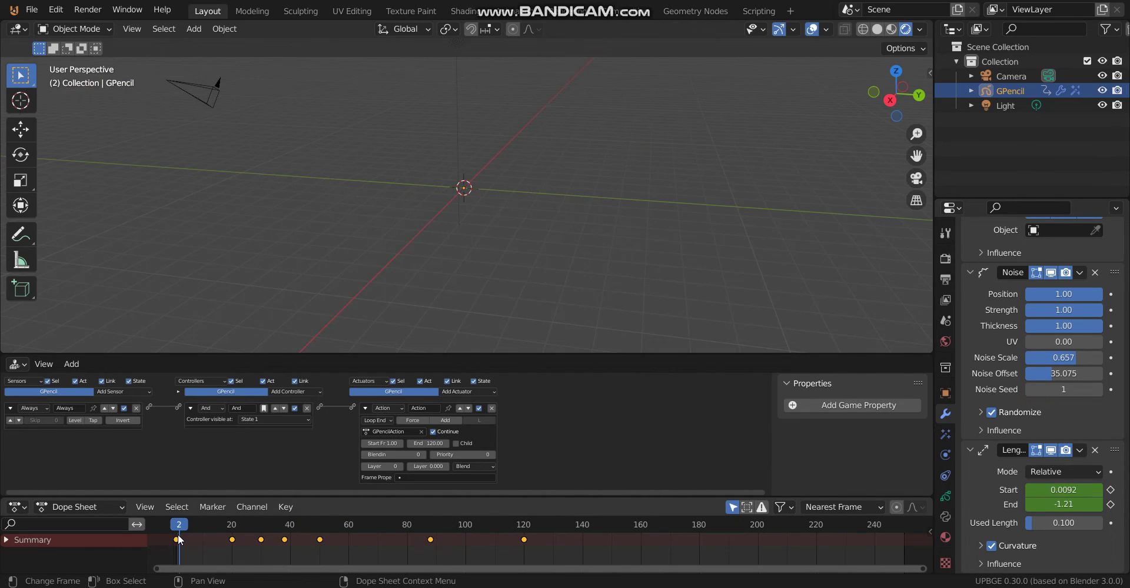
pyautogui.press('p')
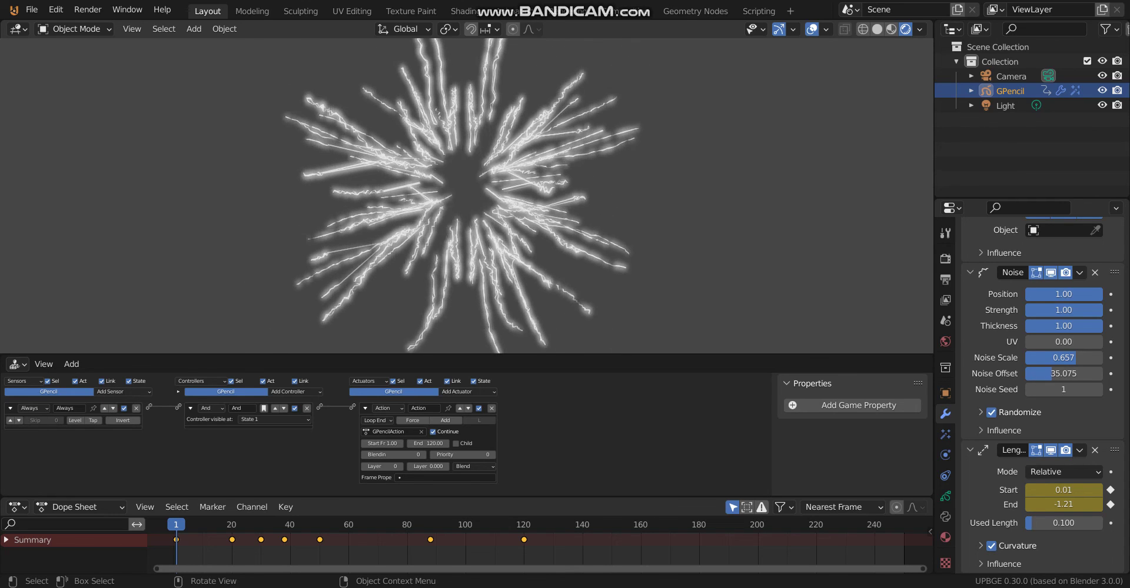
pyautogui.press('Escape')
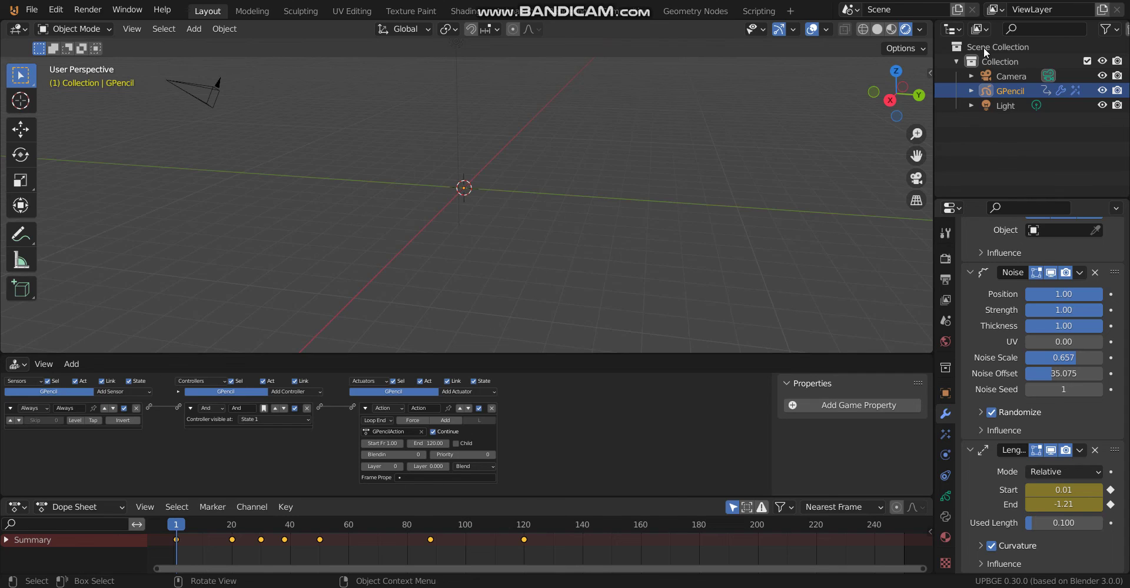